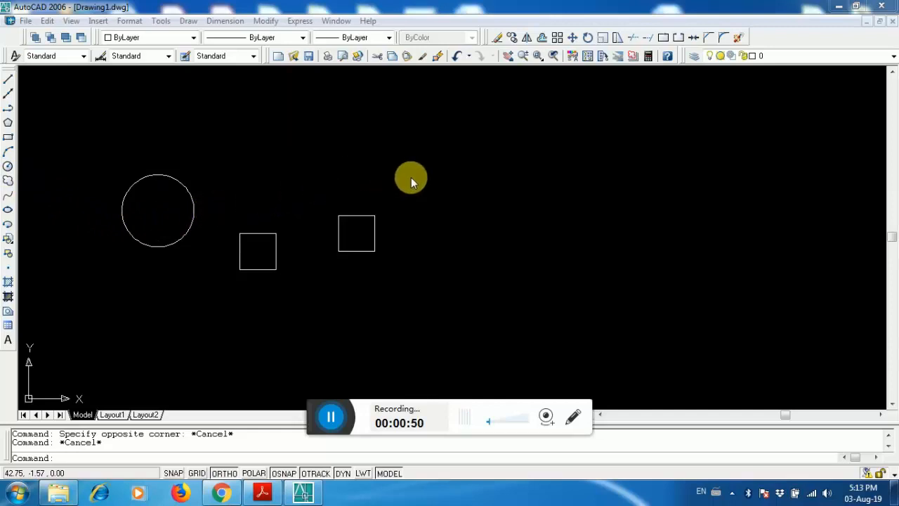
left_click(435, 131)
right_click(305, 255)
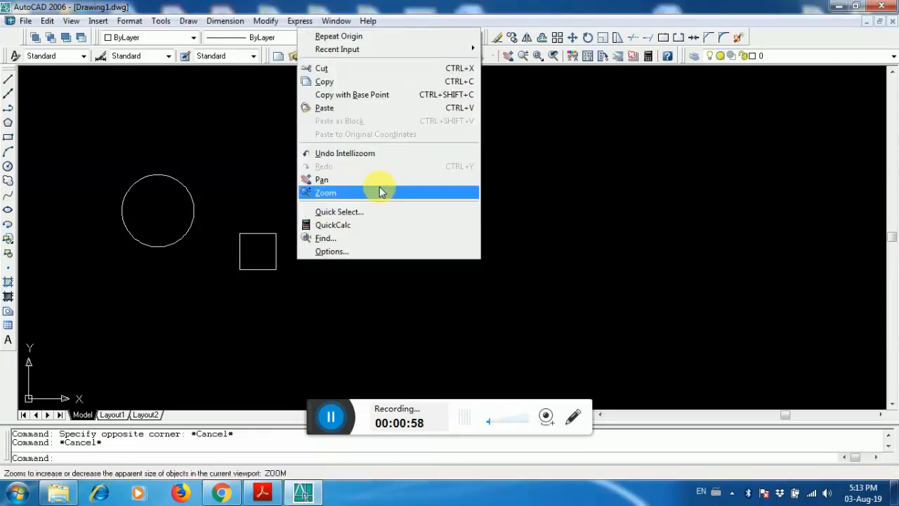
left_click(855, 270)
key("Escape")
key("Escape")
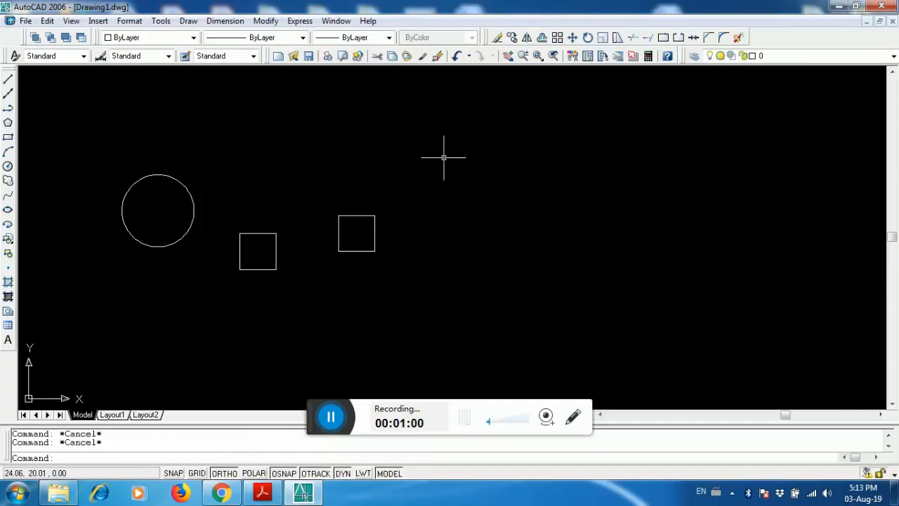
- Select the circle and both squares with crossing selection windows, then clear the selection
left_click(442, 158)
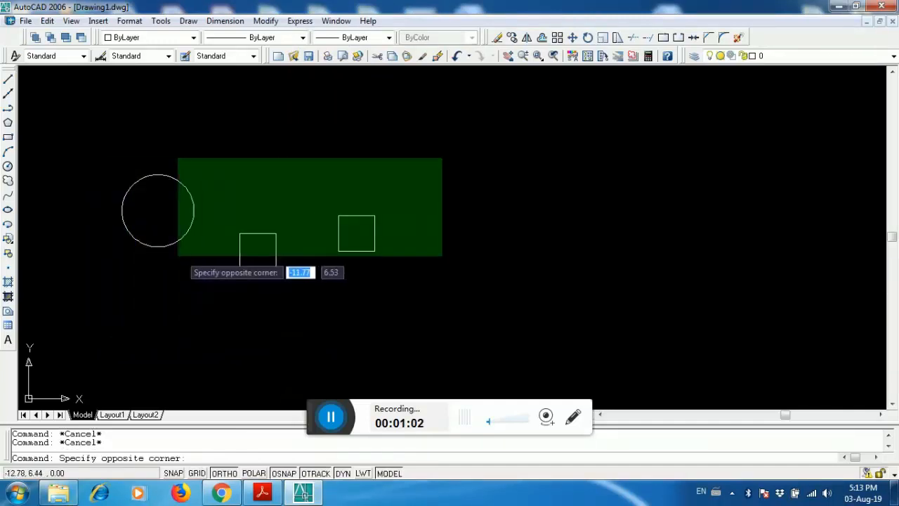
left_click(107, 281)
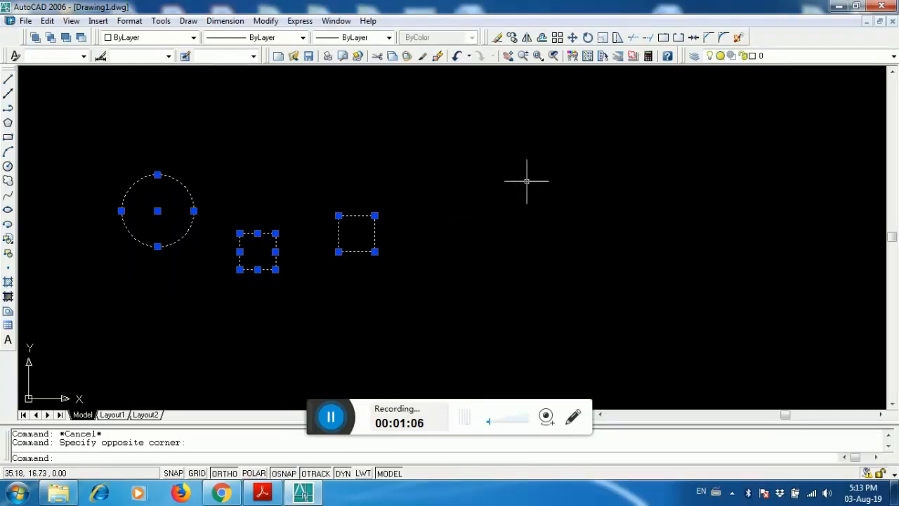
left_click(441, 138)
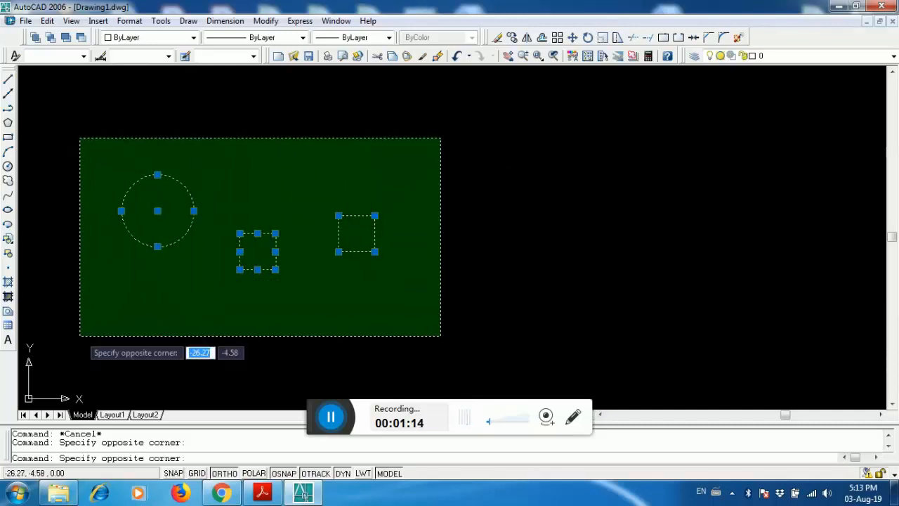
left_click(79, 336)
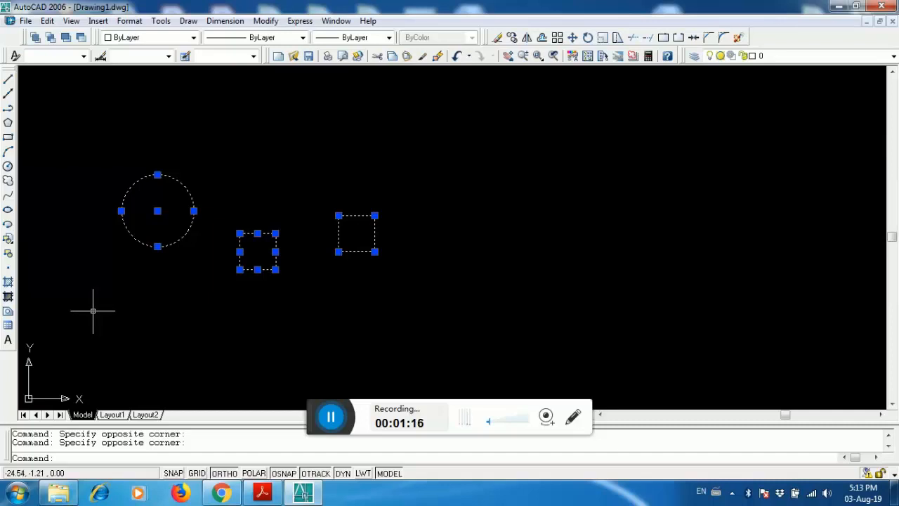
key("Escape")
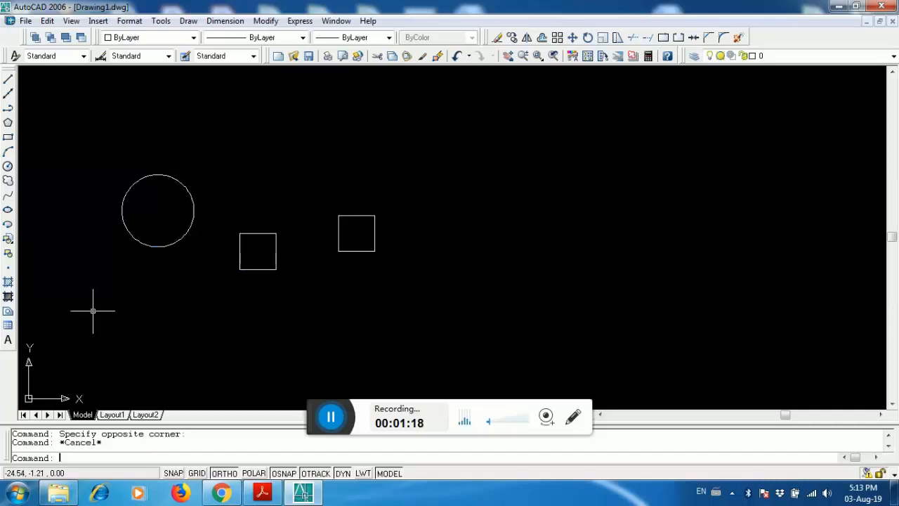
- Pick the circle and both squares one by one, erase them, and undo the erase
left_click(191, 197)
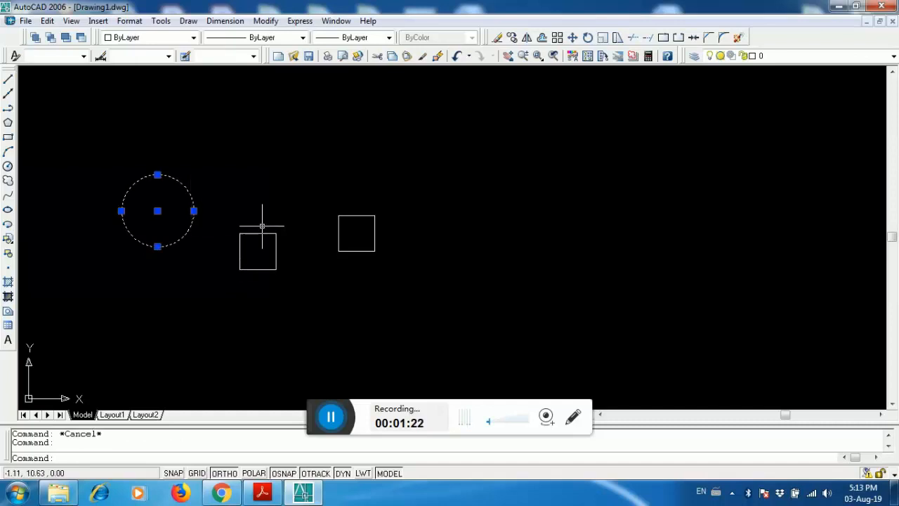
left_click(257, 236)
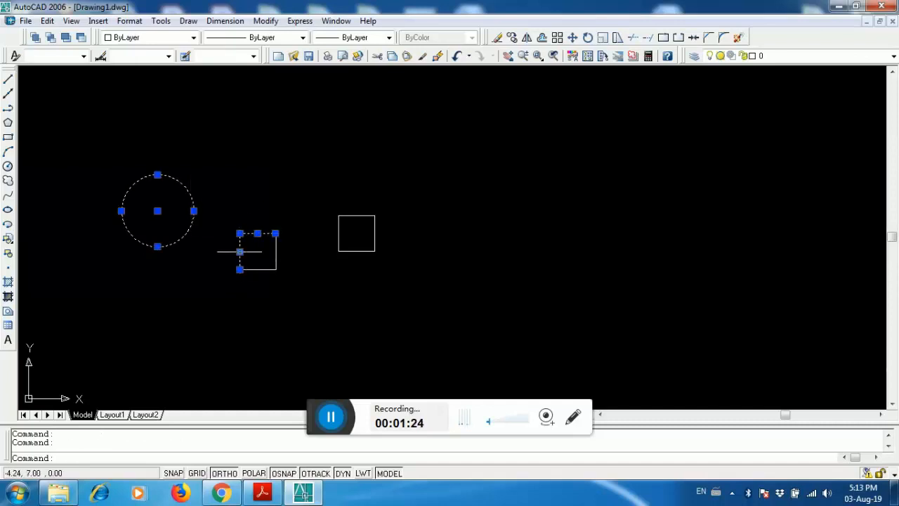
left_click(255, 269)
left_click(276, 251)
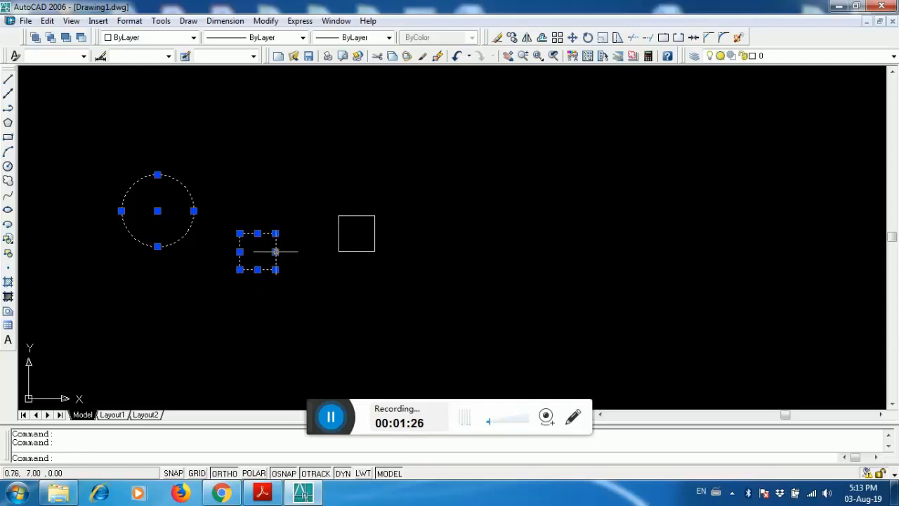
left_click(340, 231)
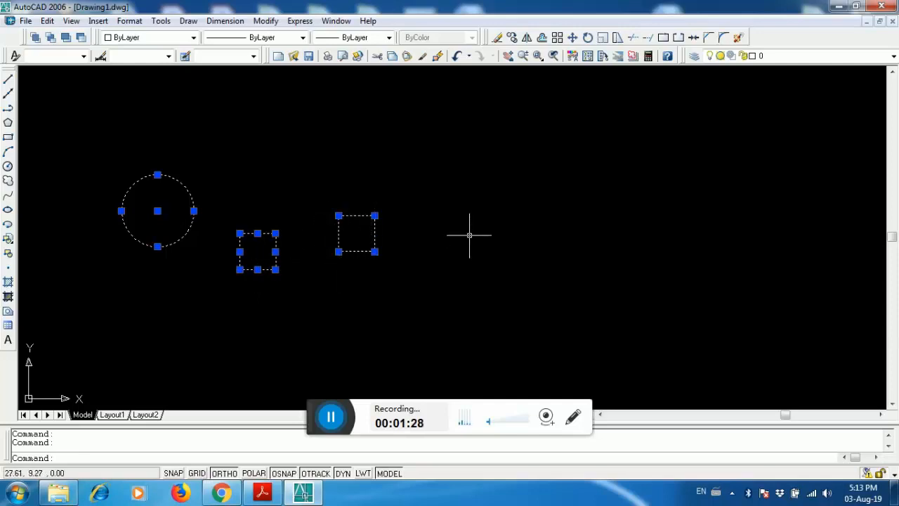
key("Delete")
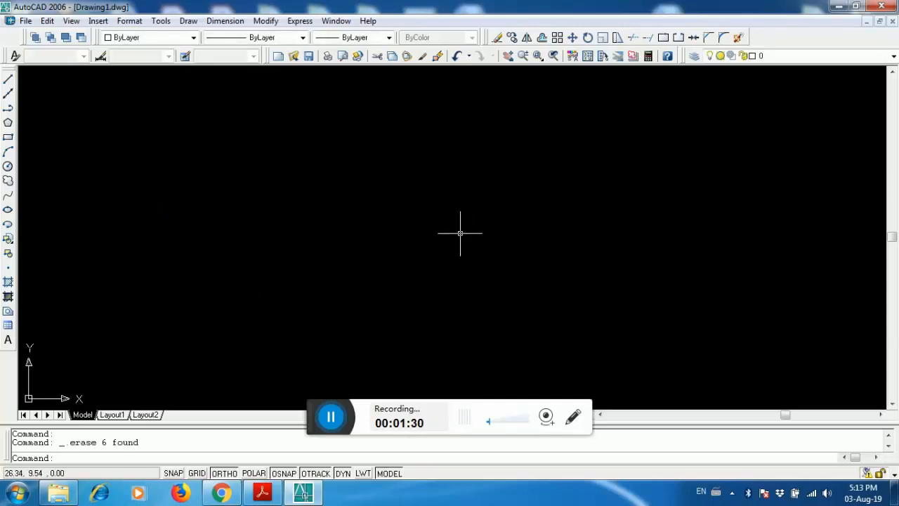
key("ctrl+z")
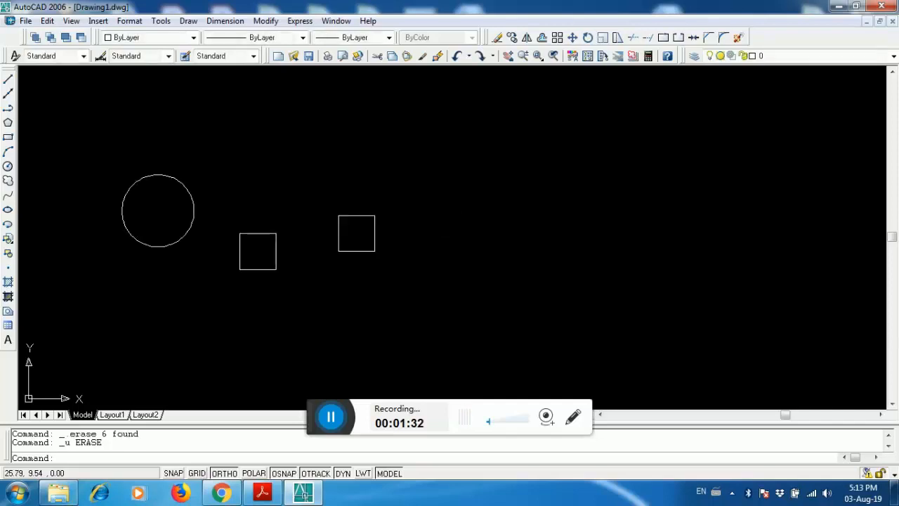
- Start moving the right square from its shortcut menu and cancel the move
left_click(376, 218)
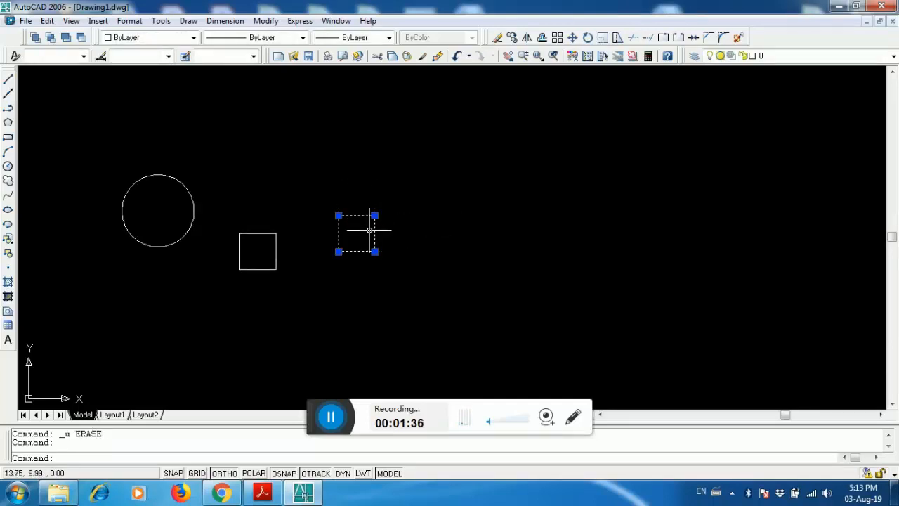
right_click(370, 230)
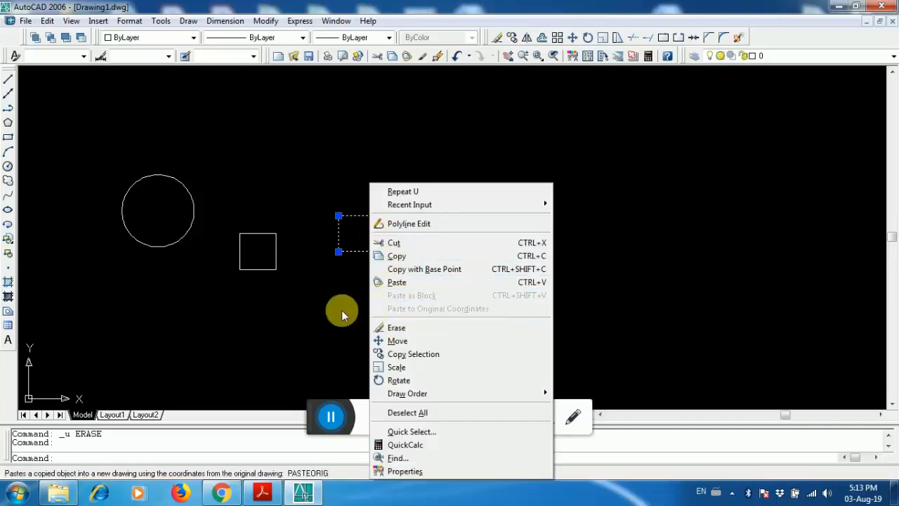
left_click(397, 341)
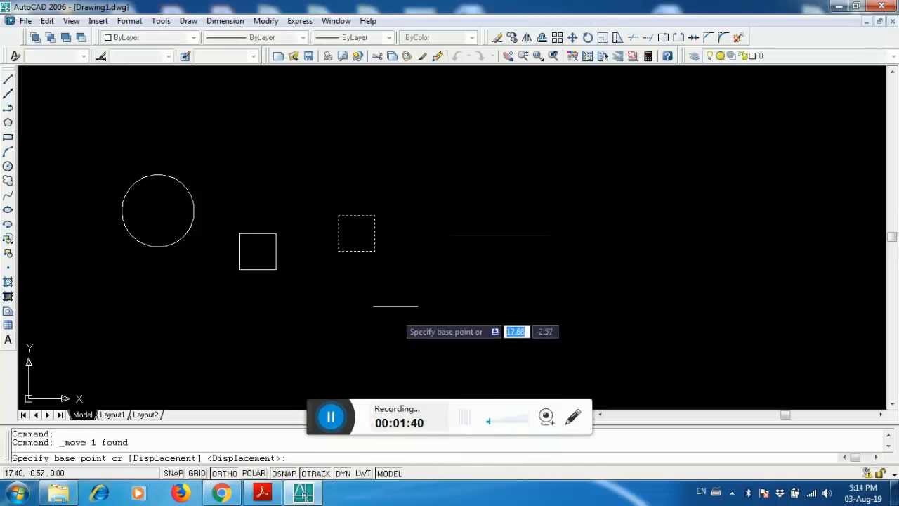
key("Escape")
- Select the right square again and erase it from its shortcut menu
left_click(383, 252)
left_click(364, 256)
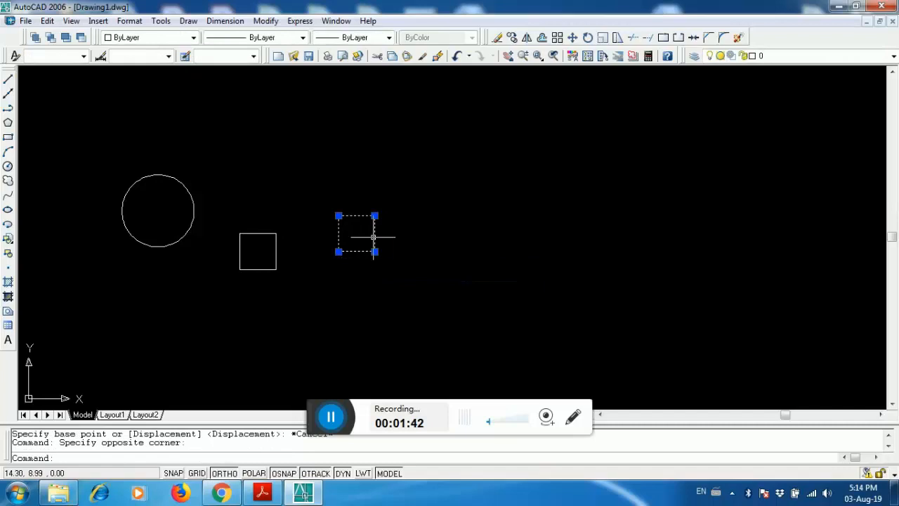
right_click(374, 237)
left_click(397, 326)
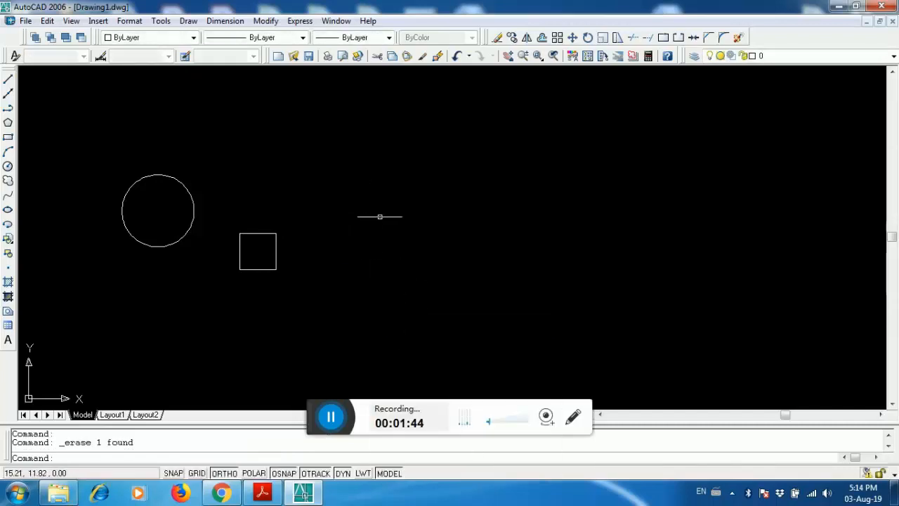
- Erase the remaining circle and square using a selection window around both
left_click(331, 137)
left_click(111, 327)
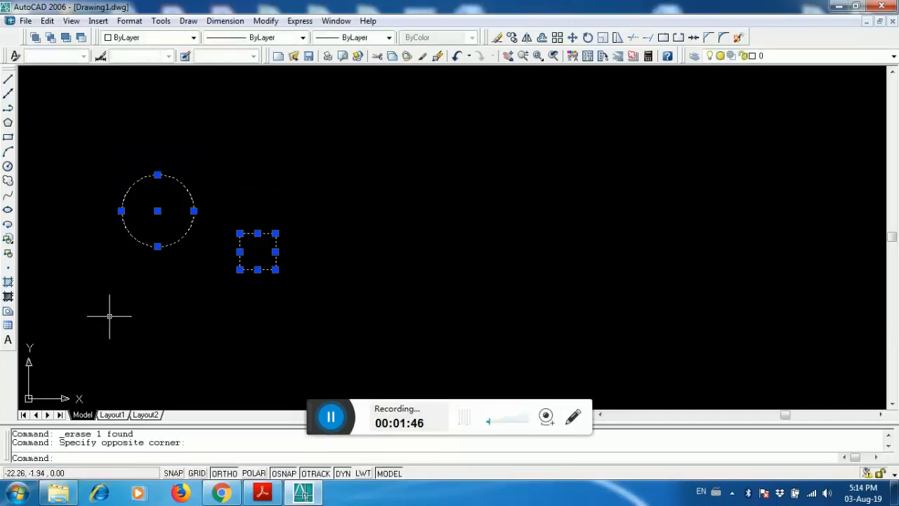
key("Delete")
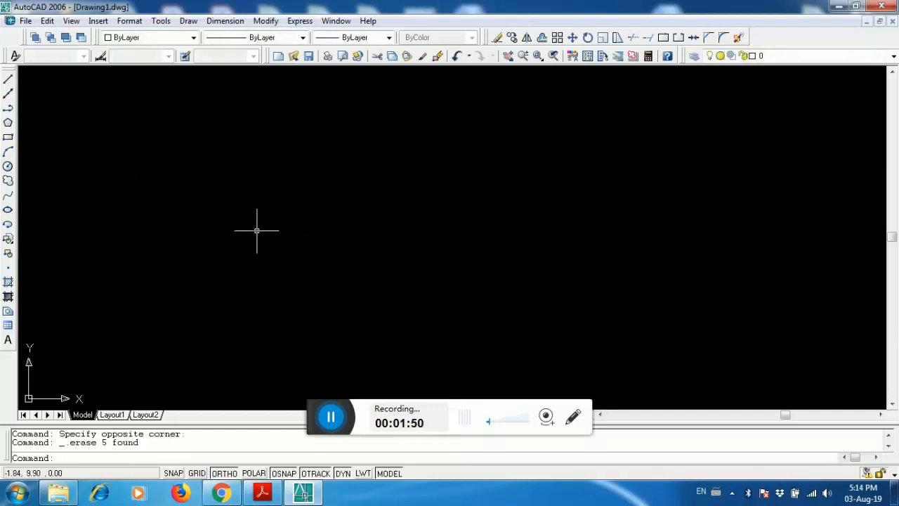
- Draw a freehand revision cloud in the upper left part of the drawing area
left_click(8, 181)
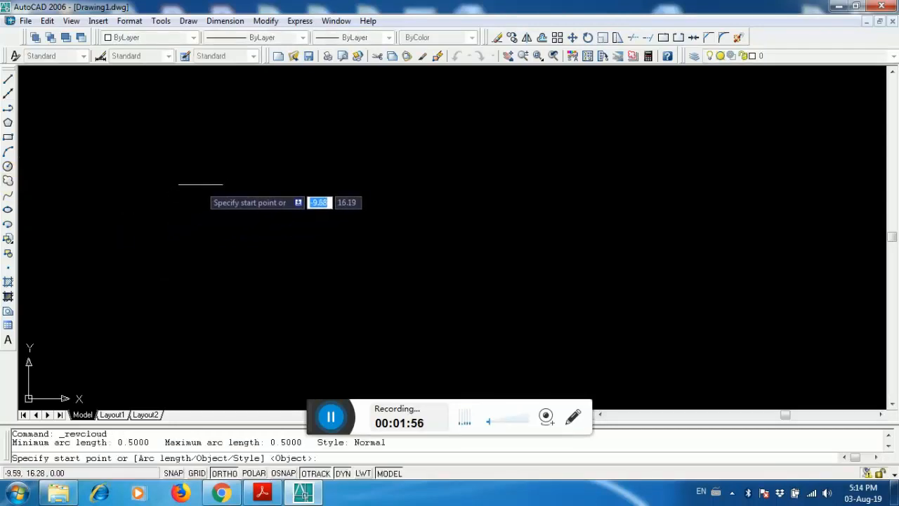
left_click(196, 172)
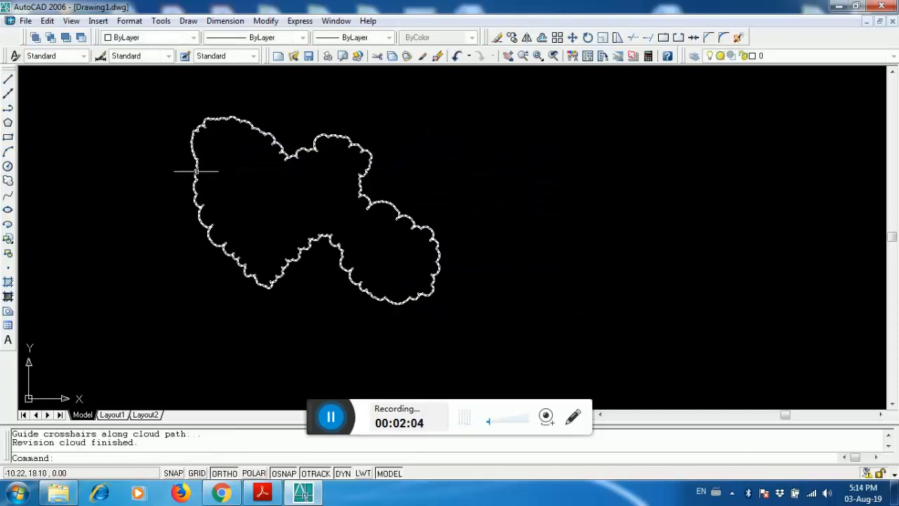
key("Escape")
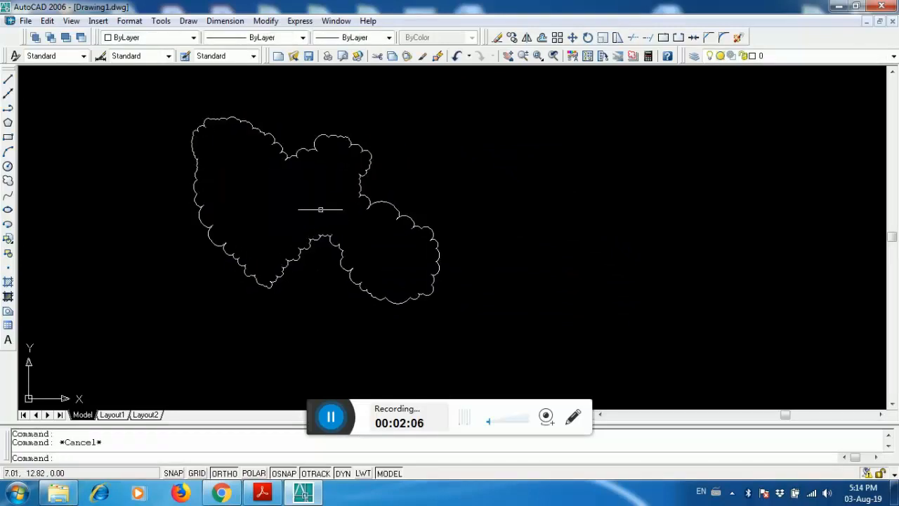
left_click(8, 181)
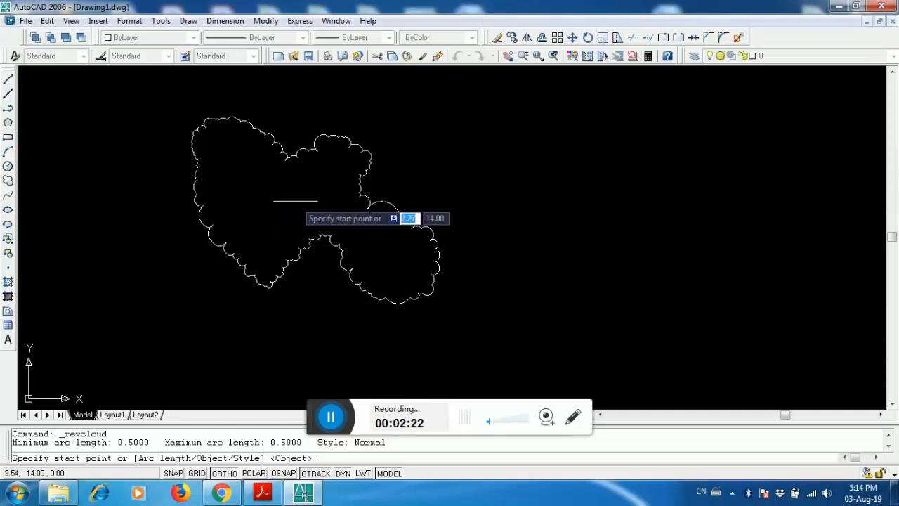
left_click(419, 163)
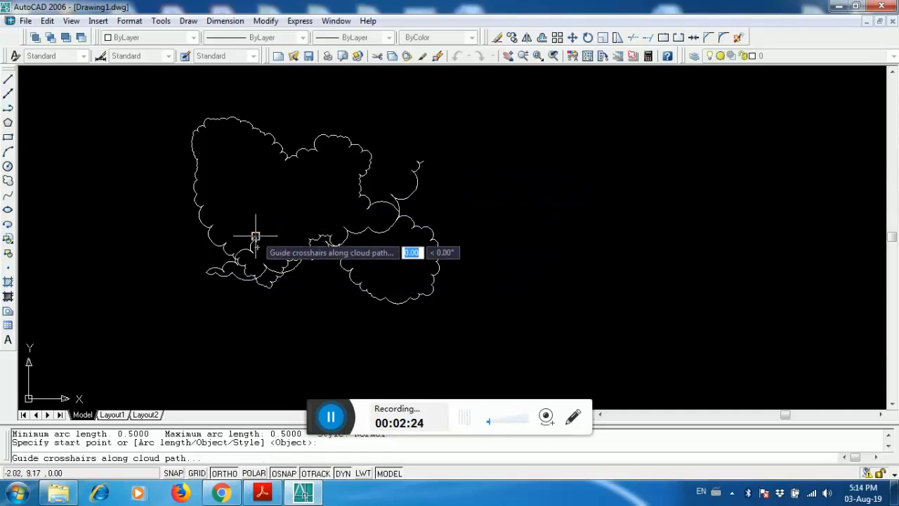
key("Escape")
- Erase the revision cloud using a selection window
left_click(426, 153)
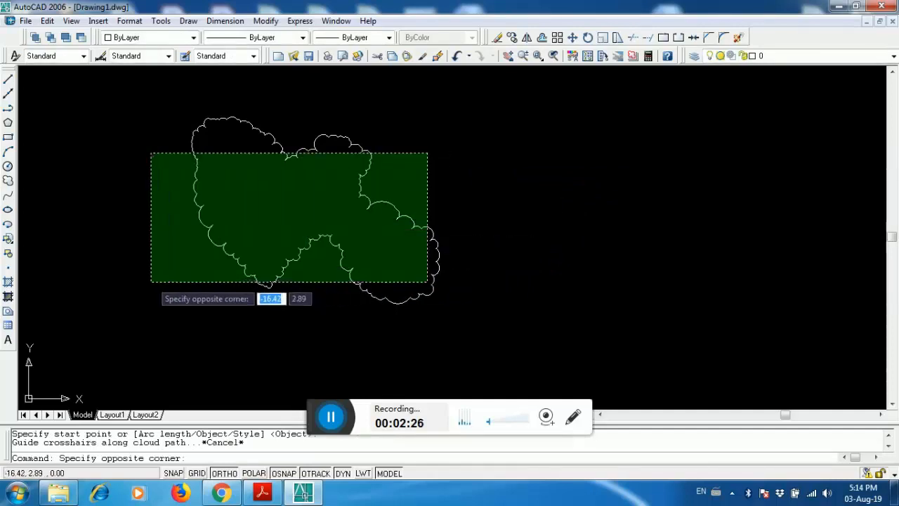
left_click(152, 285)
key("Delete")
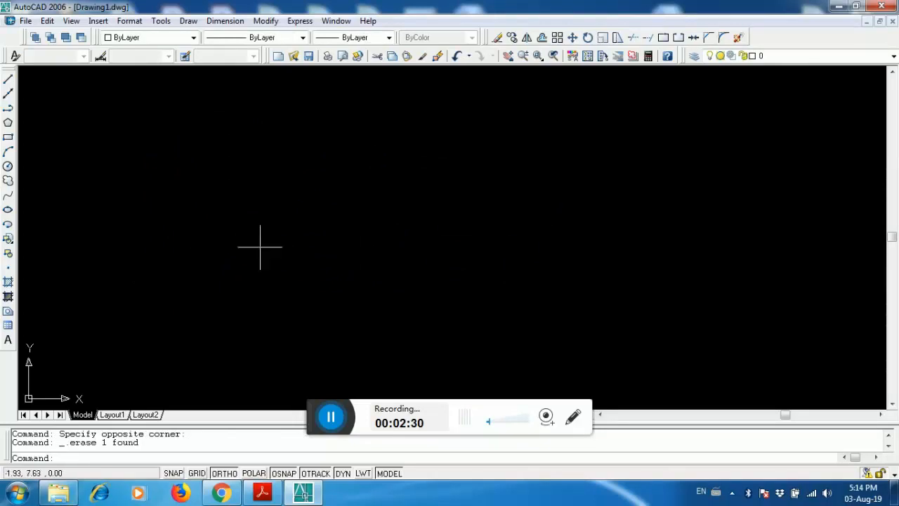
- Draw a spline through four points with ortho off, accepting the default start tangent and picking an end tangent
left_click(8, 195)
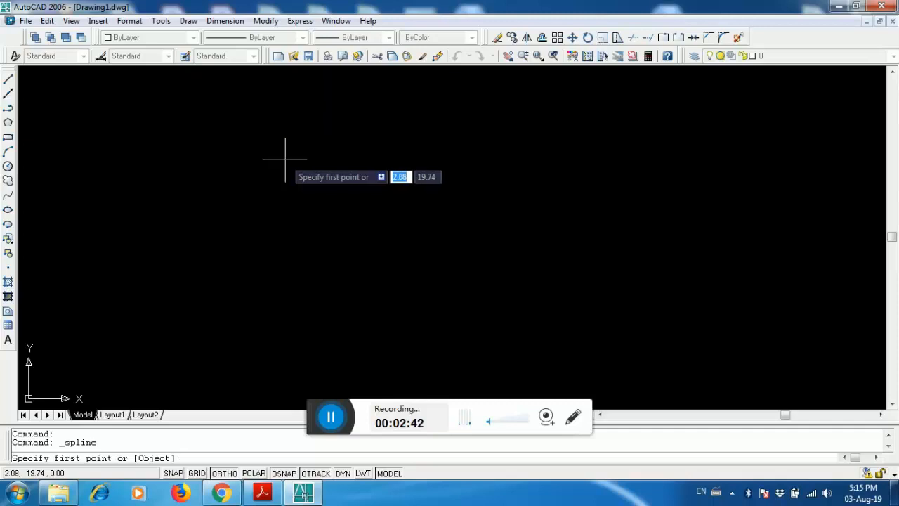
left_click(286, 159)
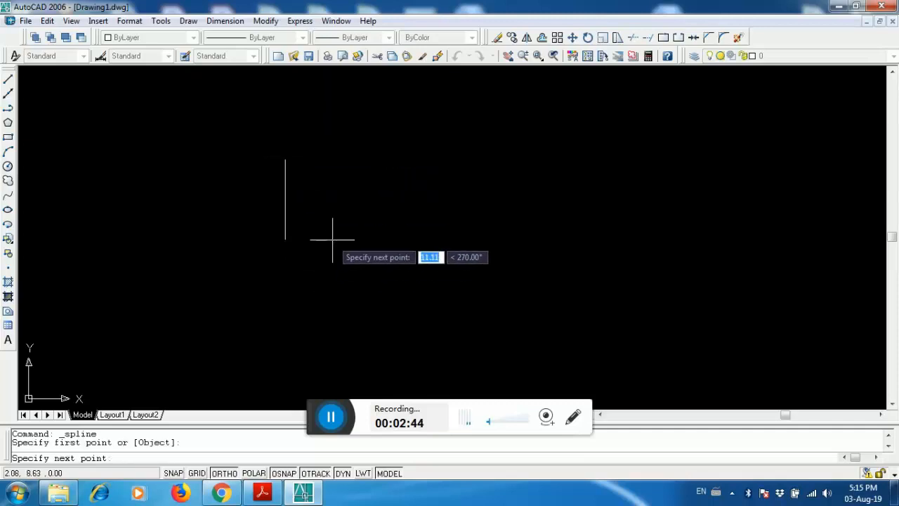
key("F8")
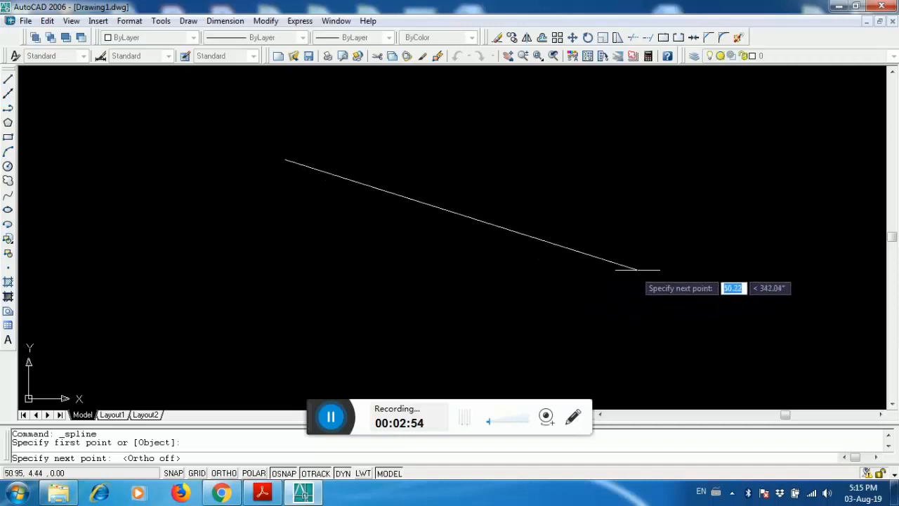
left_click(663, 259)
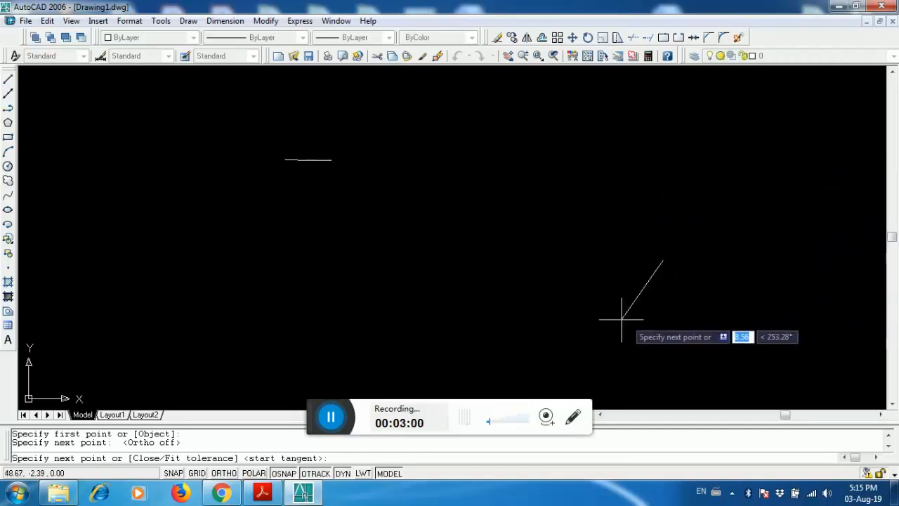
left_click(408, 272)
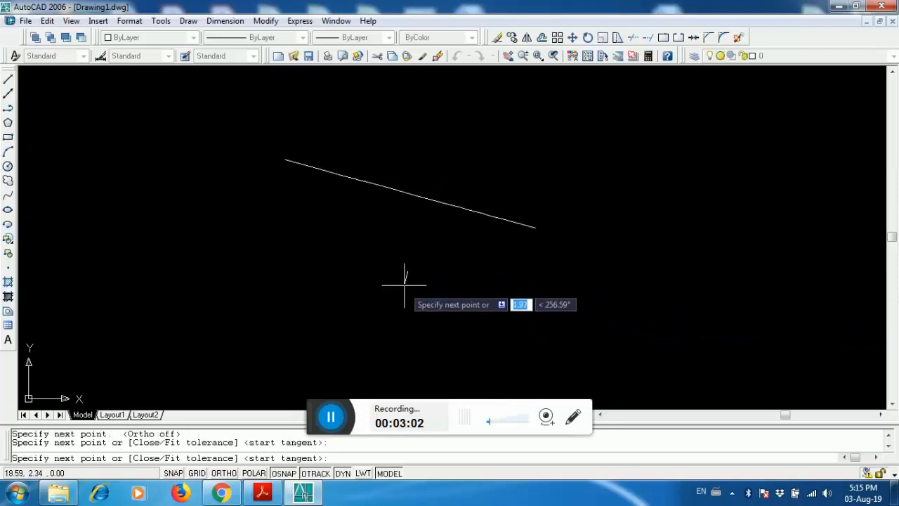
left_click(761, 352)
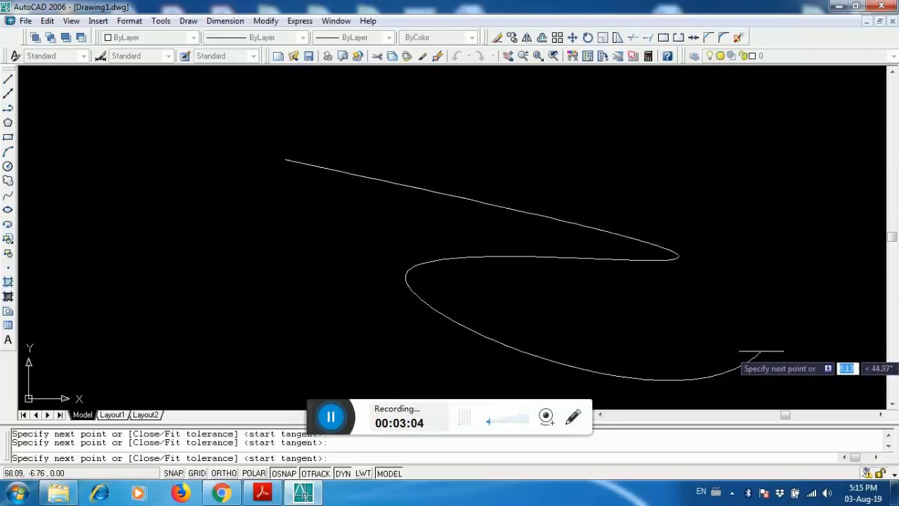
key("Return")
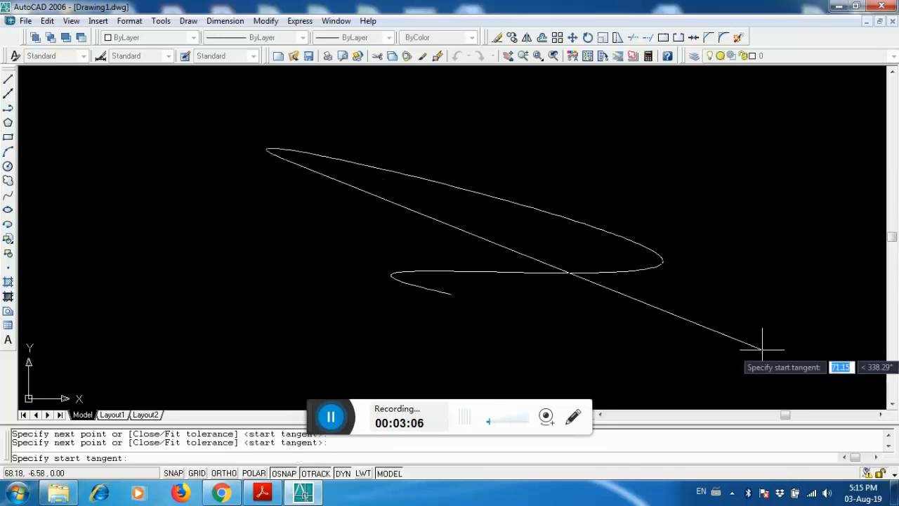
key("Return")
left_click(763, 364)
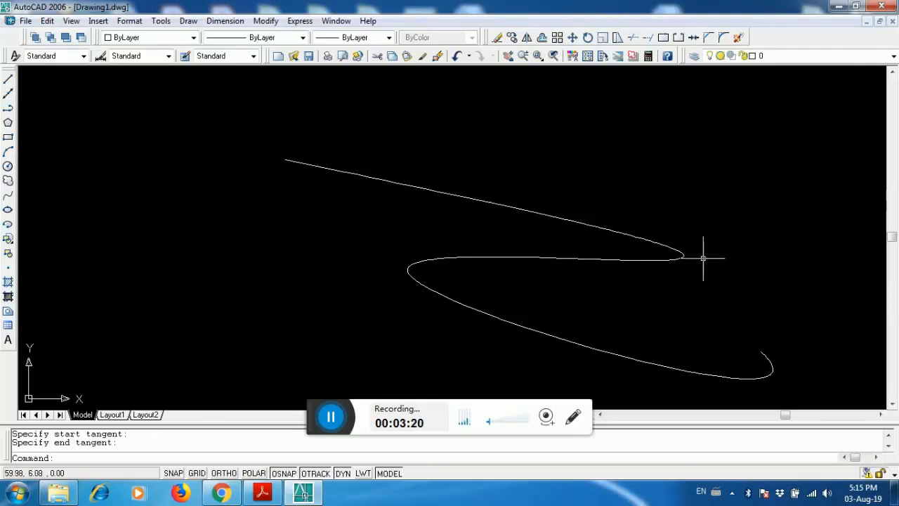
- Erase the spline using a selection window
left_click(680, 211)
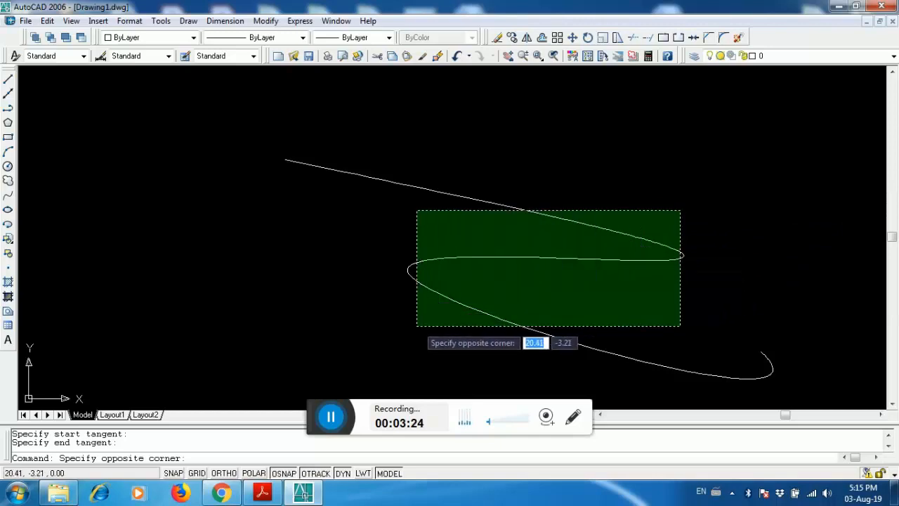
left_click(417, 325)
key("Delete")
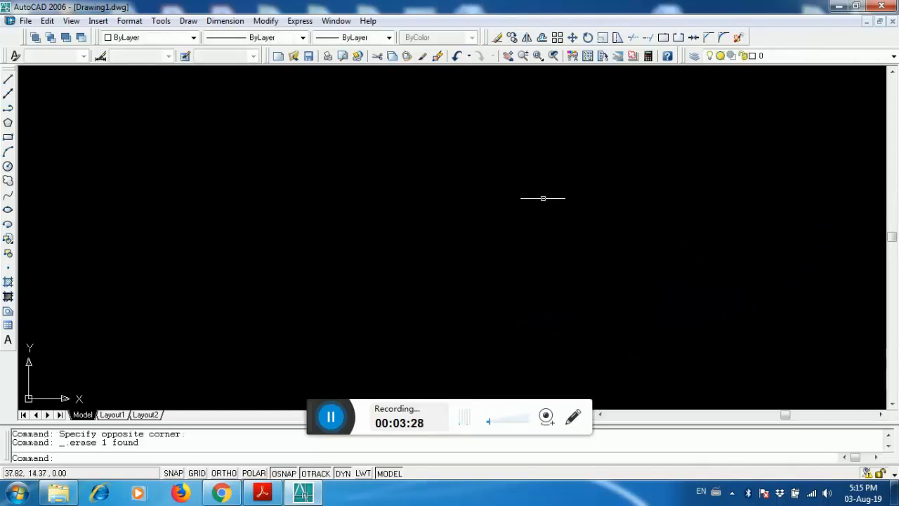
left_click(527, 37)
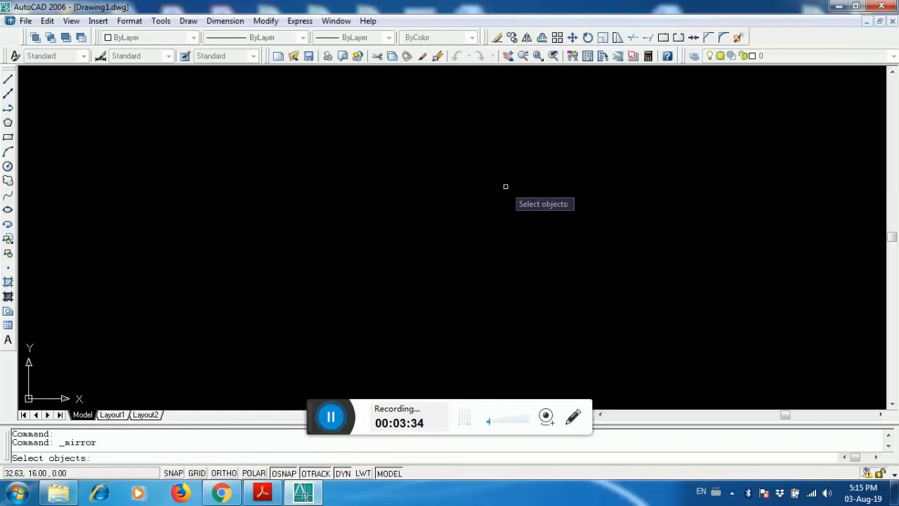
key("Escape")
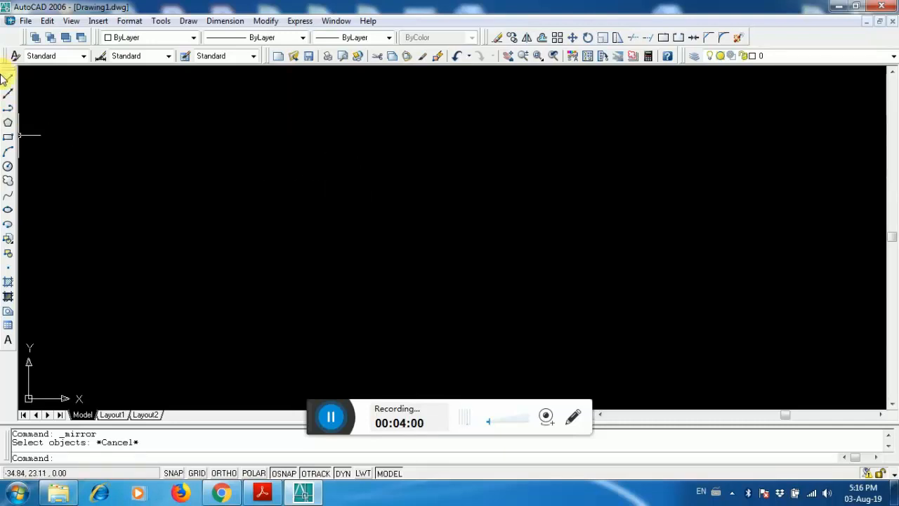
- Draw a rectangle about 20 by 15 units near the middle of the drawing area
left_click(9, 136)
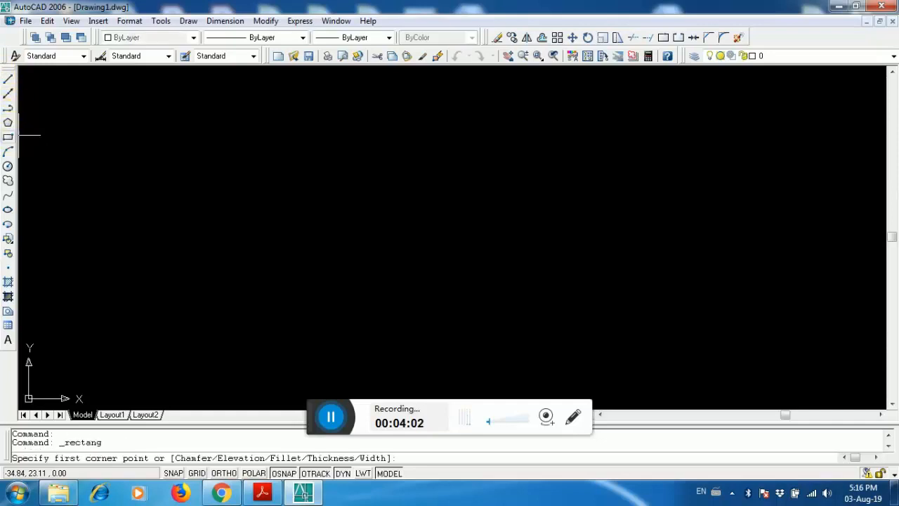
left_click(330, 162)
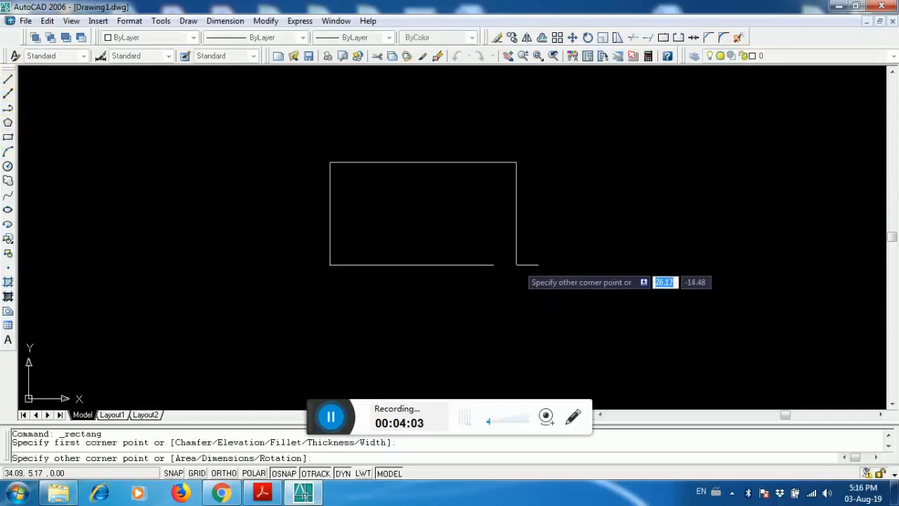
left_click(475, 267)
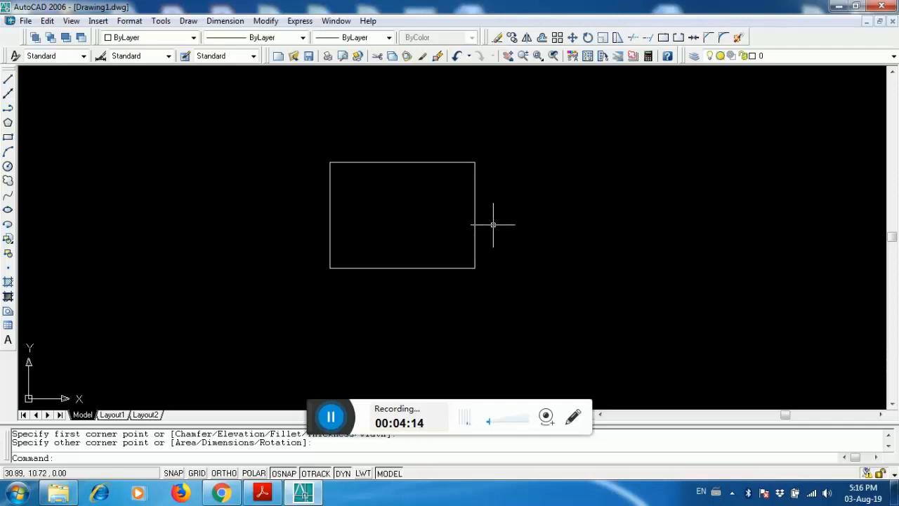
- Mirror the rectangle about its right edge, keeping the source object
left_click(527, 37)
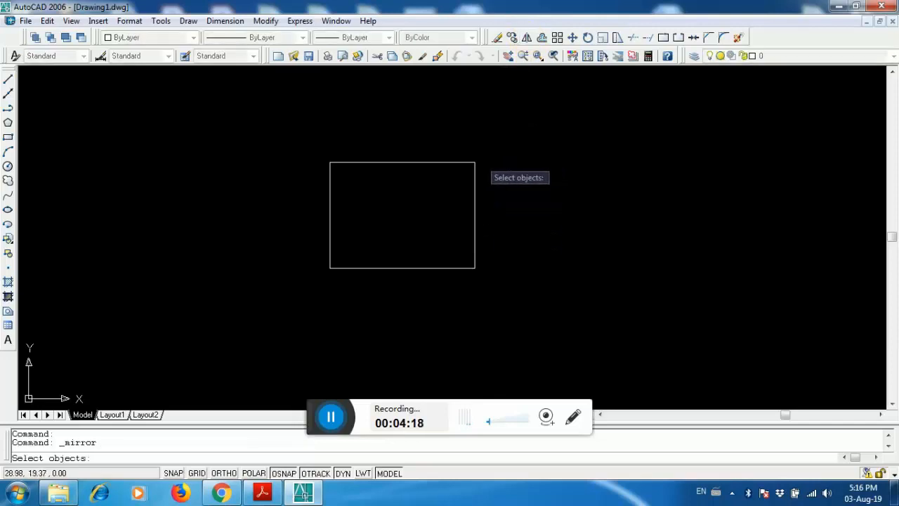
left_click(476, 173)
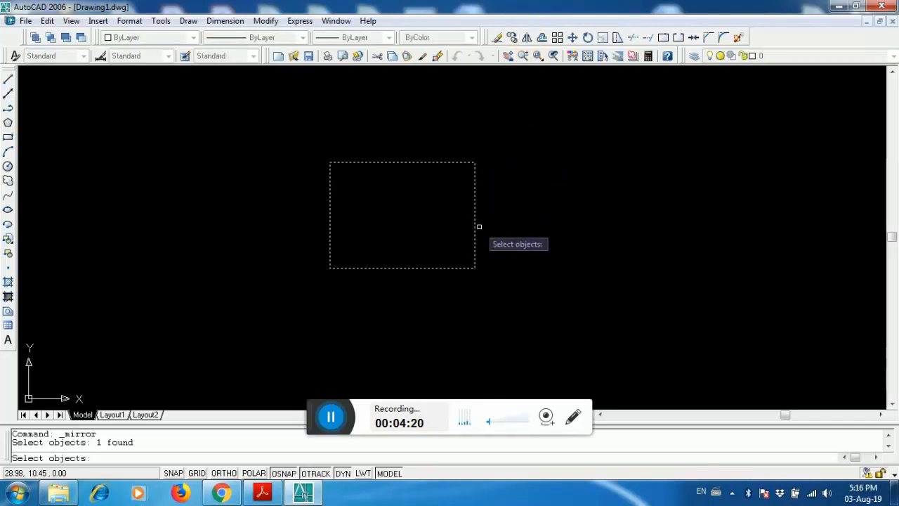
key("Return")
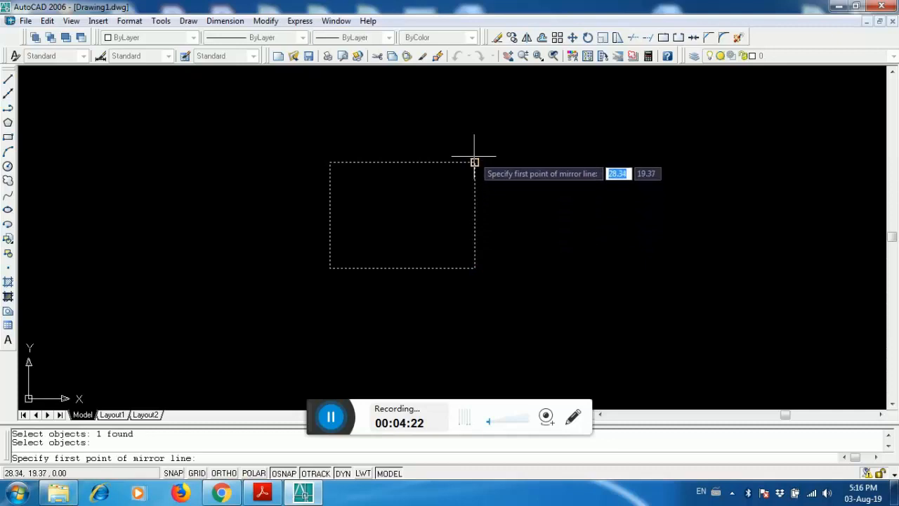
left_click(474, 162)
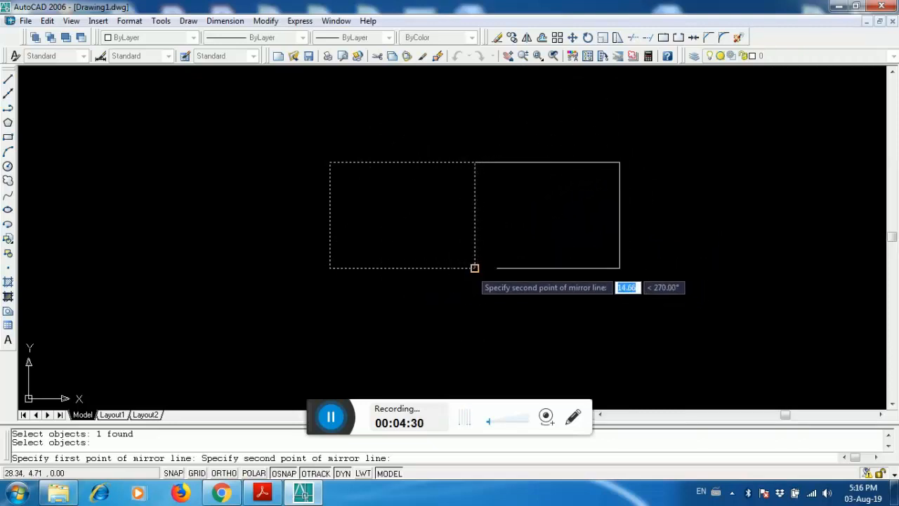
left_click(472, 269)
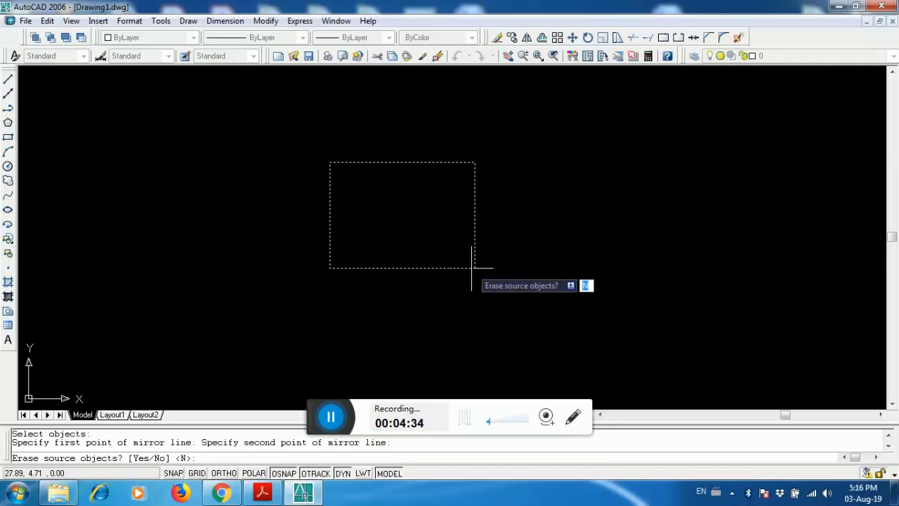
key("Return")
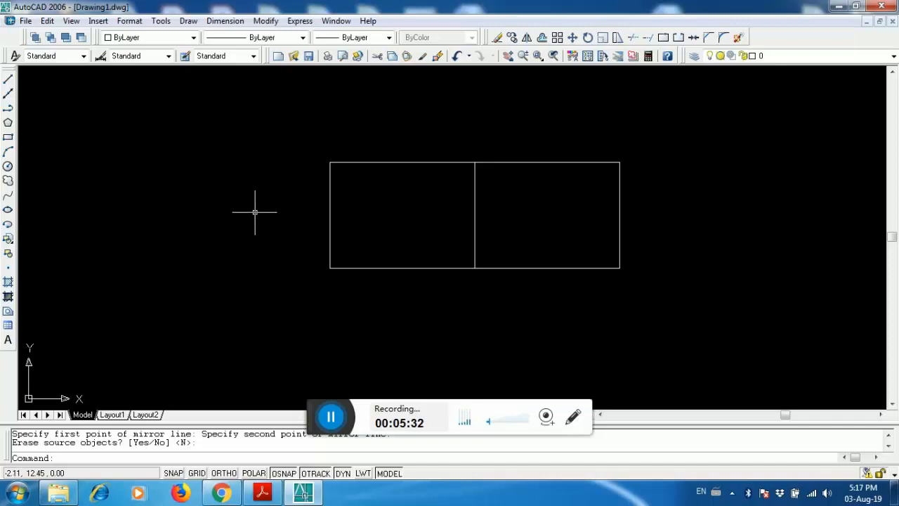
- Create a multiline text box left of the rectangles containing the text james
left_click(9, 342)
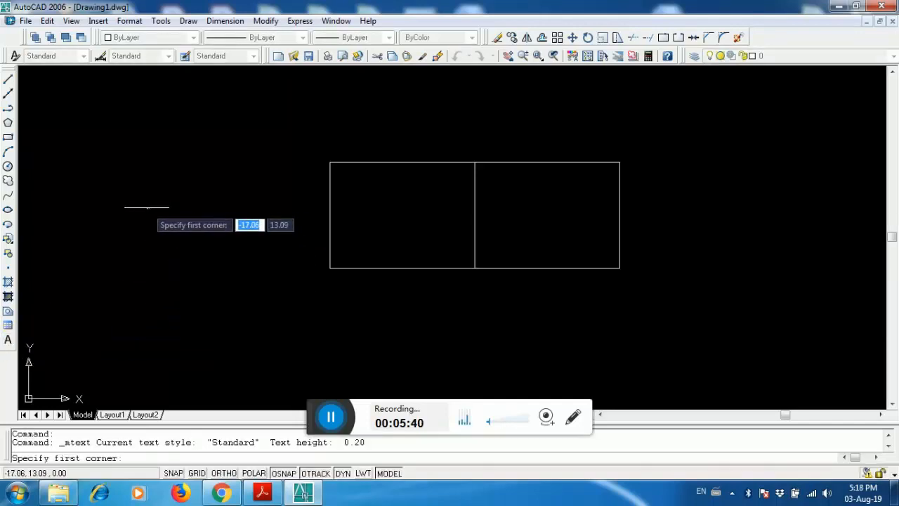
left_click(107, 176)
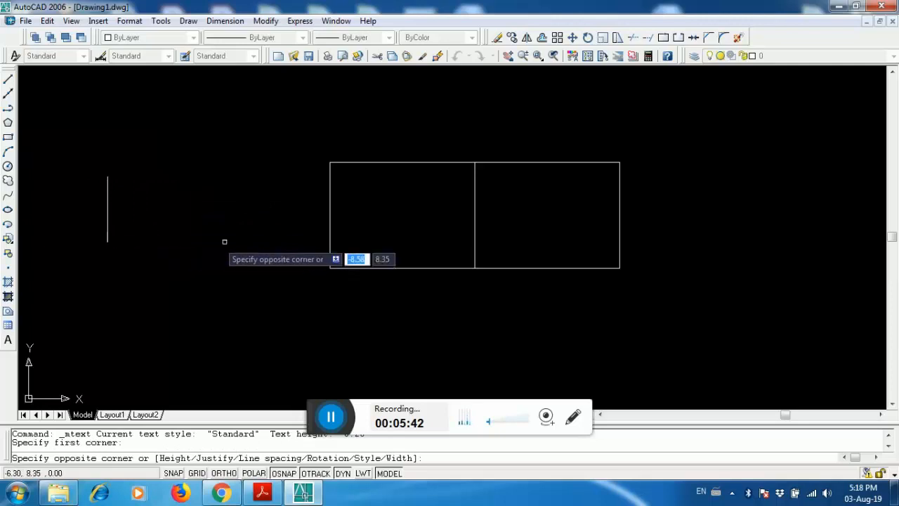
left_click(286, 247)
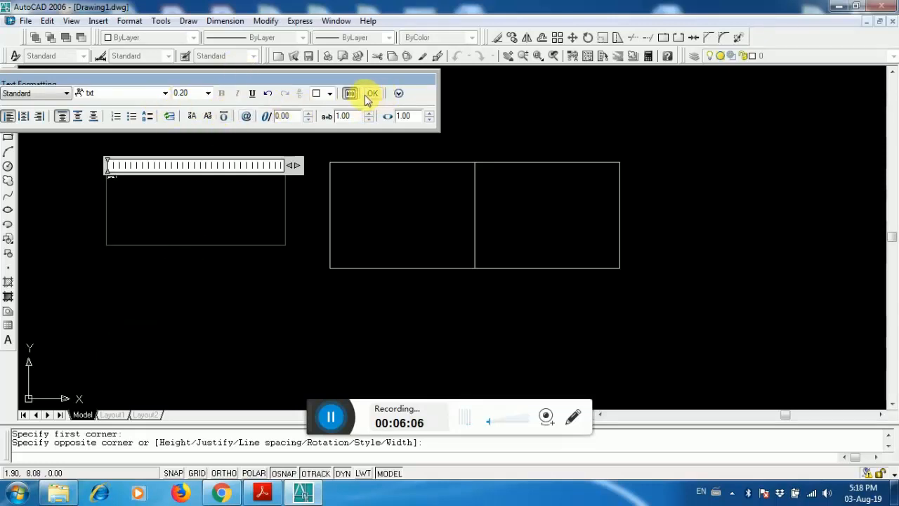
left_click(207, 93)
left_click(126, 184)
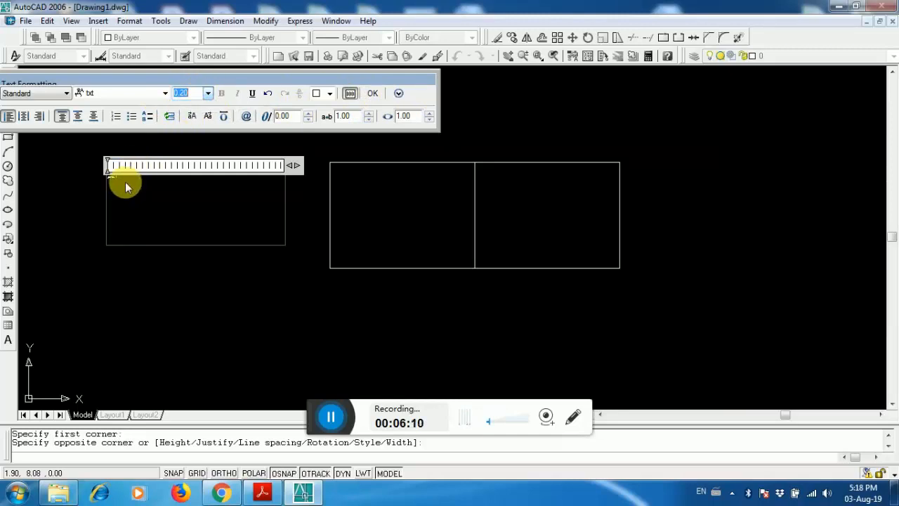
left_click(166, 94)
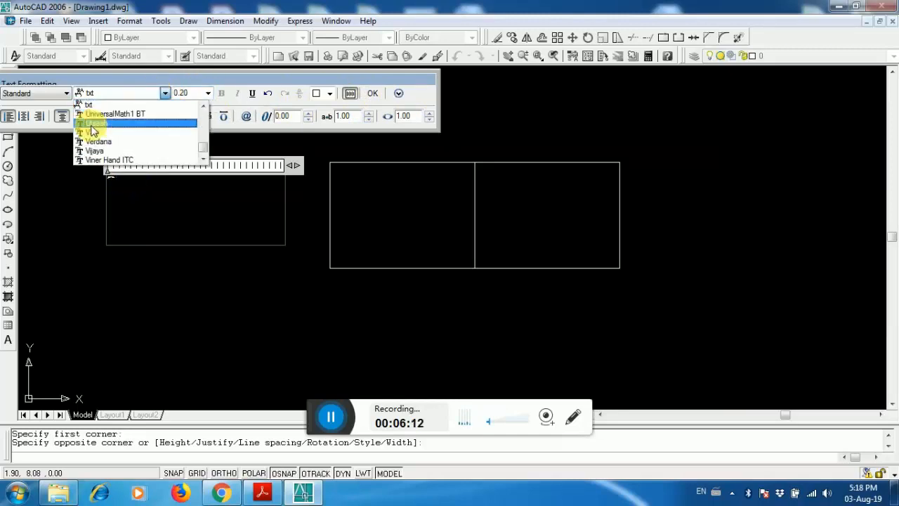
left_click(127, 181)
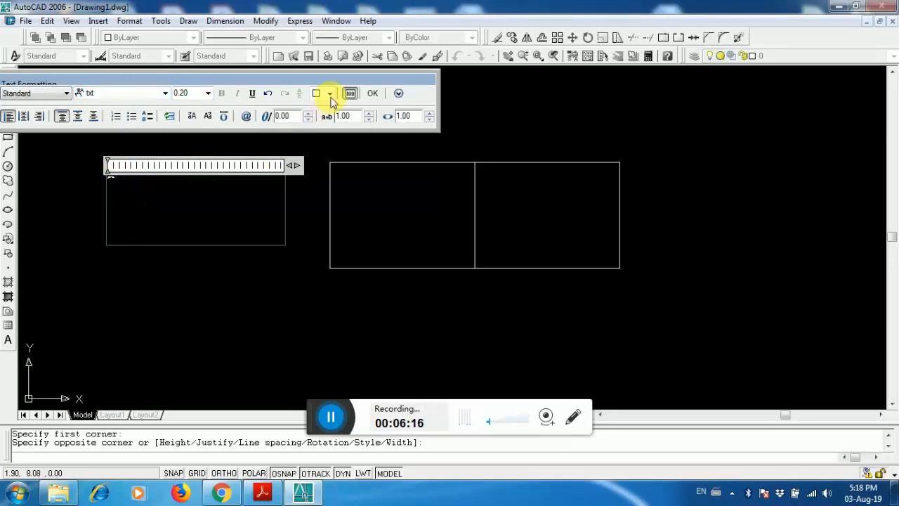
left_click(373, 94)
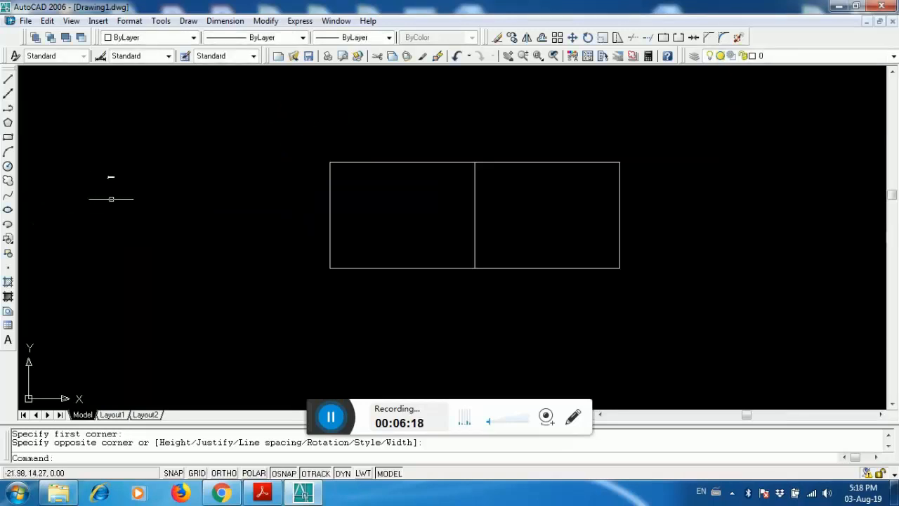
- Edit the james text, changing its font to Vani and its text height to 40
scroll(114, 190, "up", 2)
scroll(241, 274, "down", 5)
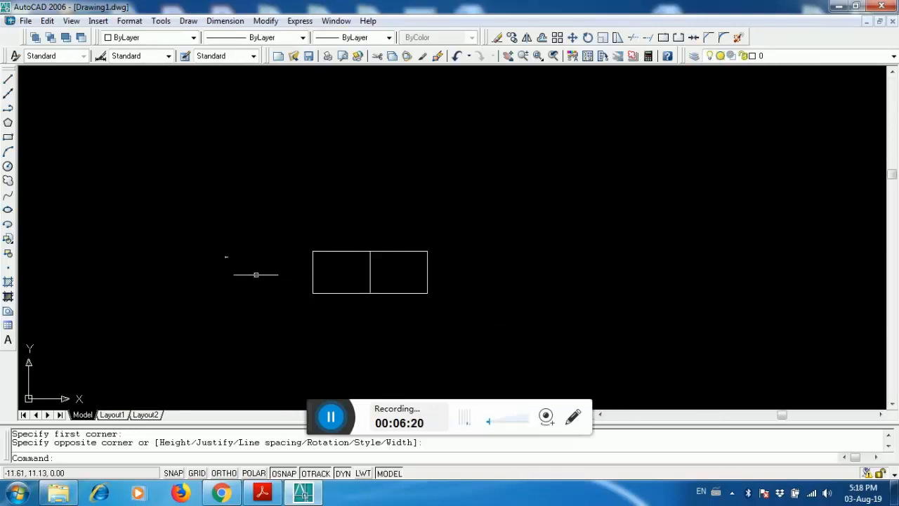
scroll(261, 267, "up", 4)
scroll(281, 260, "up", 5)
scroll(364, 287, "up", 3)
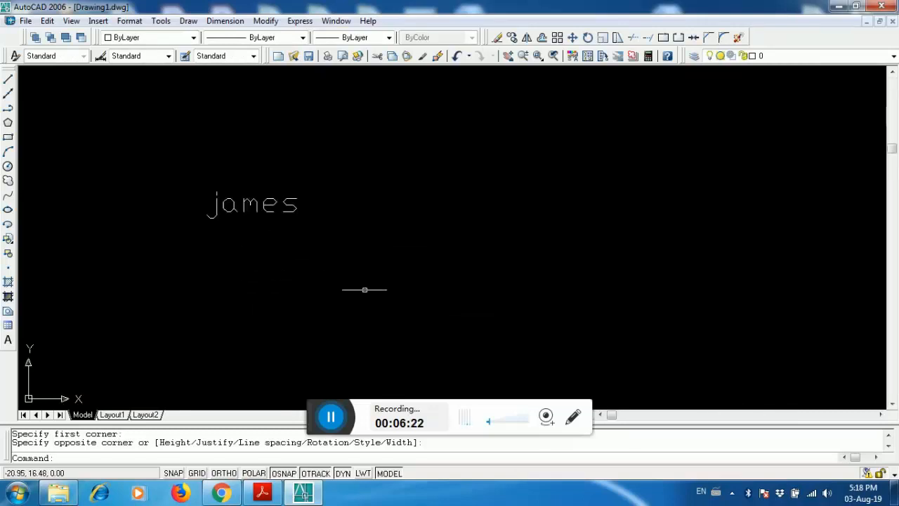
scroll(190, 150, "up", 4)
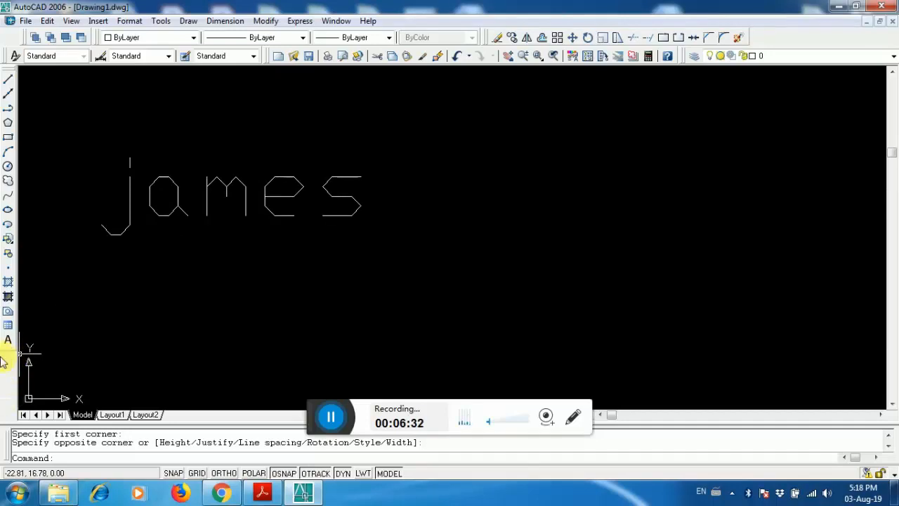
double_click(177, 189)
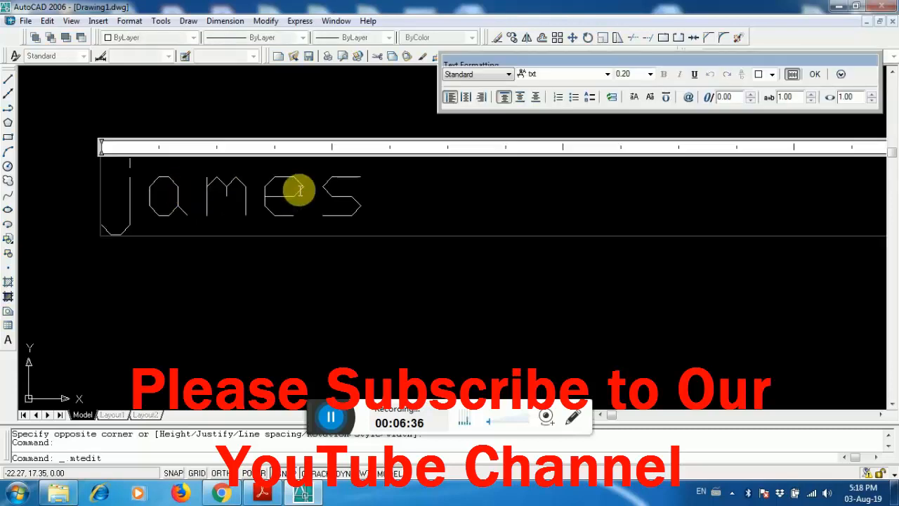
left_click_drag(388, 213, 113, 209)
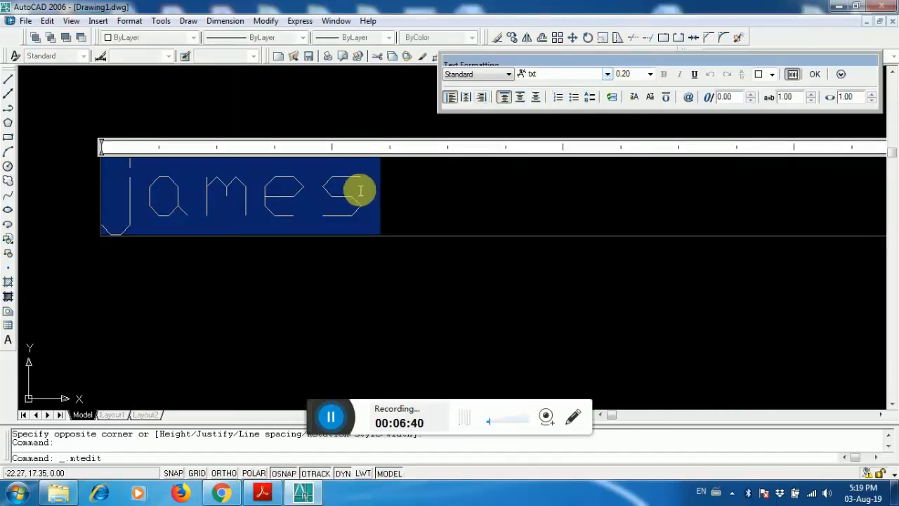
left_click(392, 203)
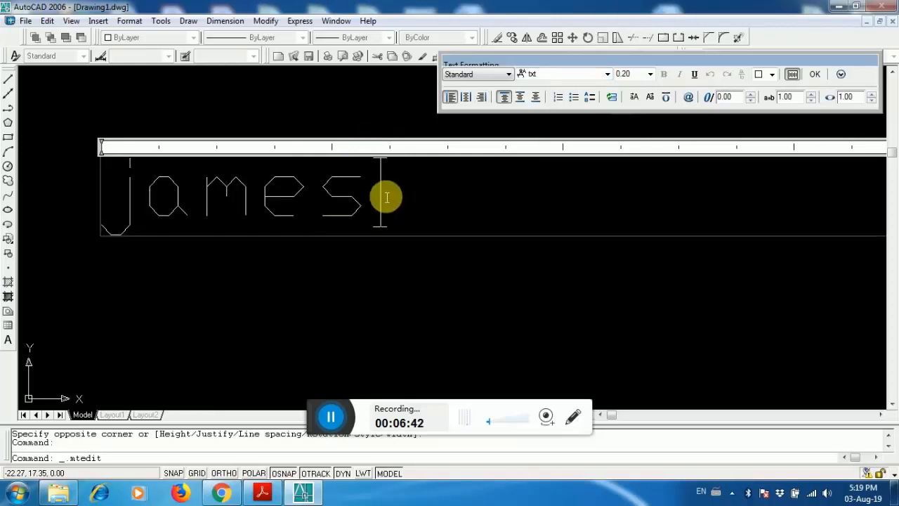
left_click_drag(369, 199, 130, 197)
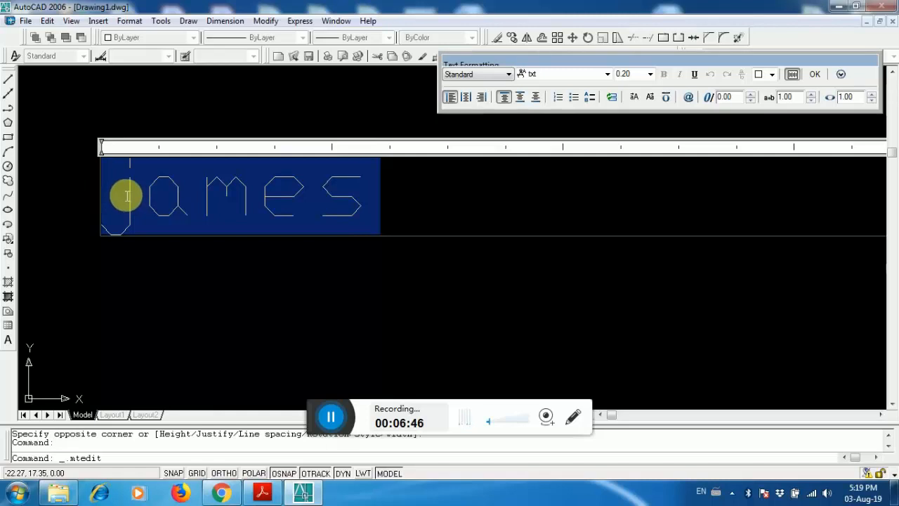
left_click(609, 76)
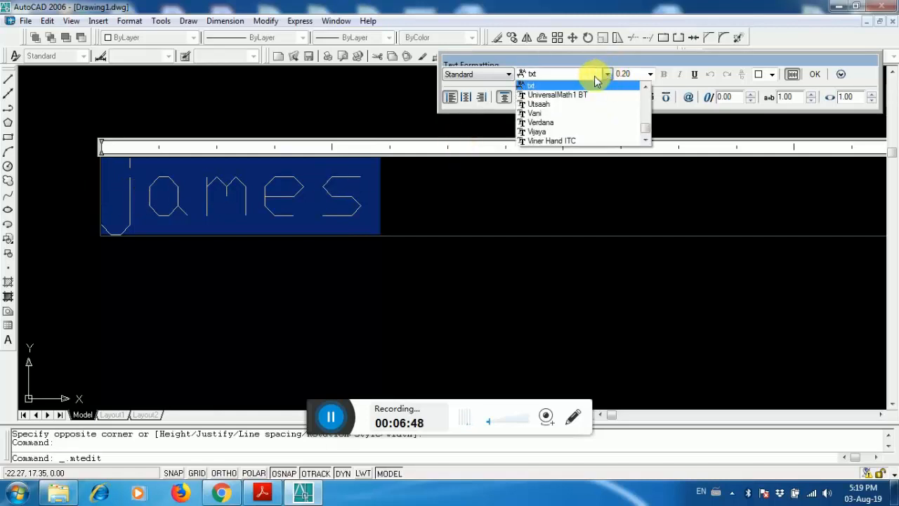
left_click(541, 115)
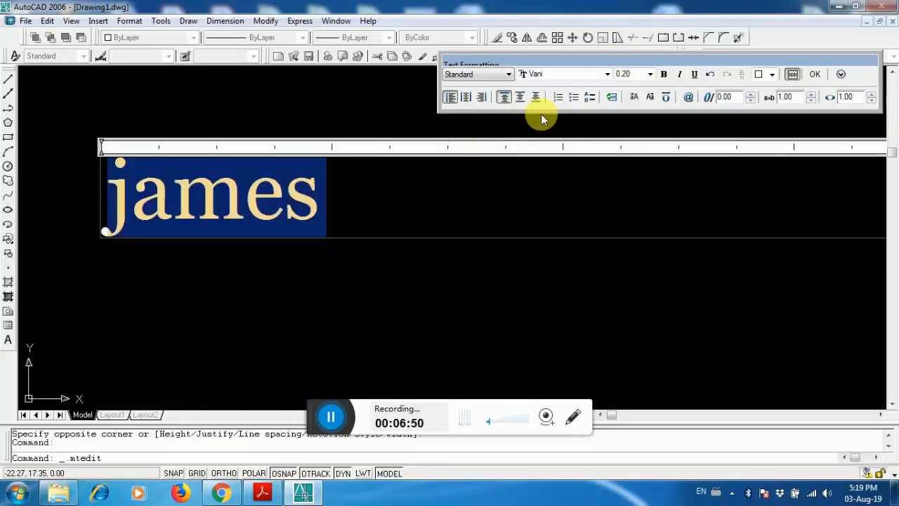
left_click(650, 74)
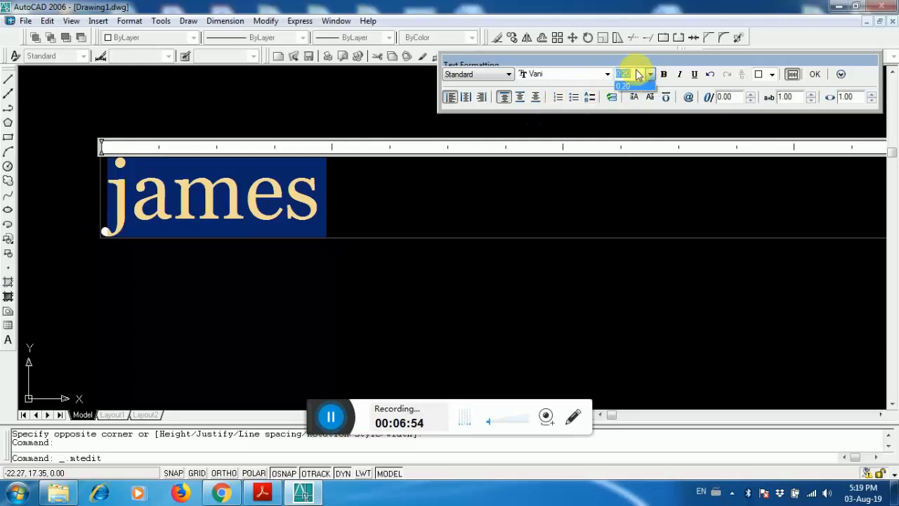
type("40")
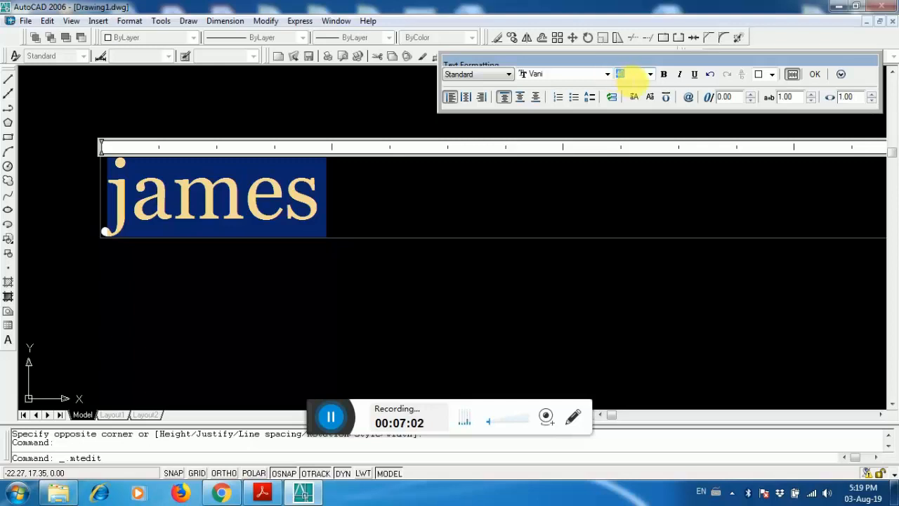
left_click(815, 74)
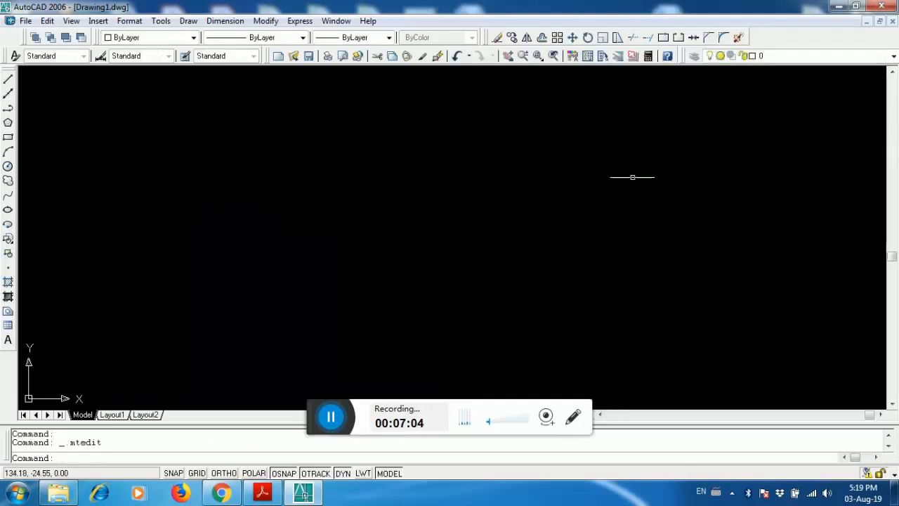
- Zoom the view in and out to locate the james text in the drawing
scroll(457, 196, "down", 2)
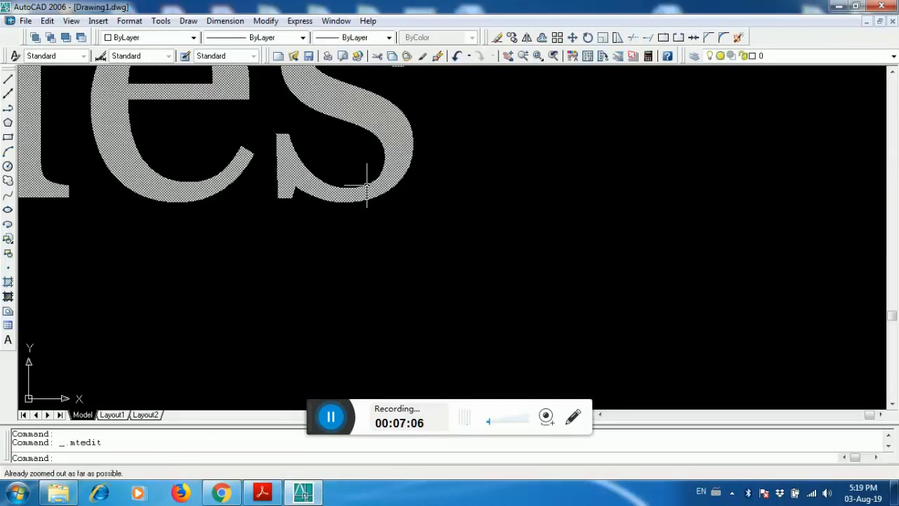
key("Escape")
scroll(461, 238, "down", 2)
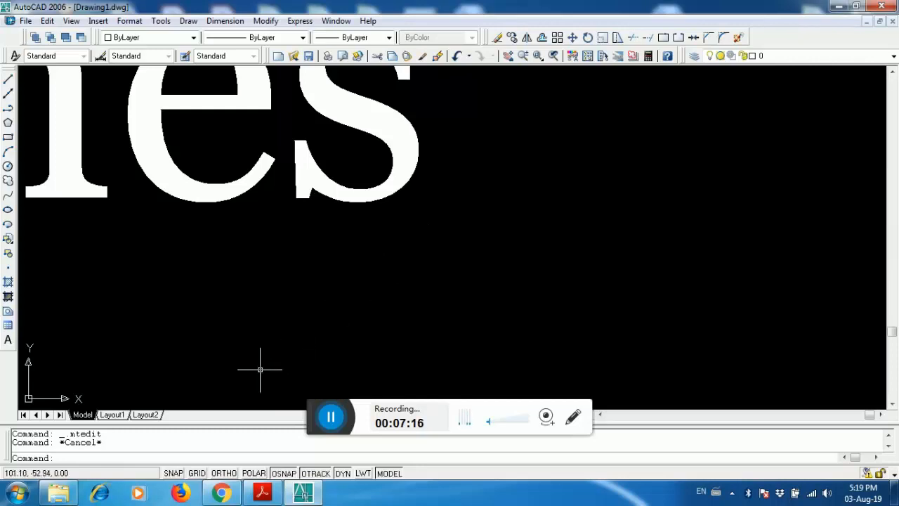
type("zoo")
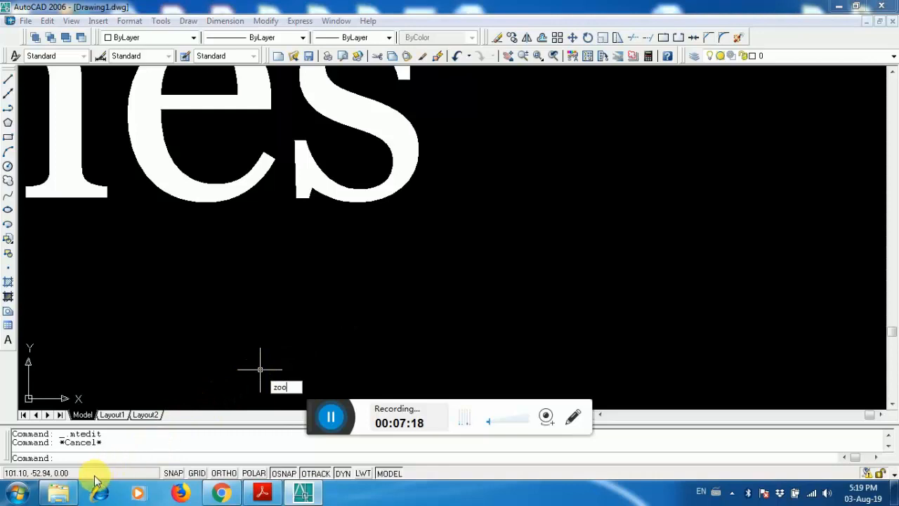
type("m")
key("Return")
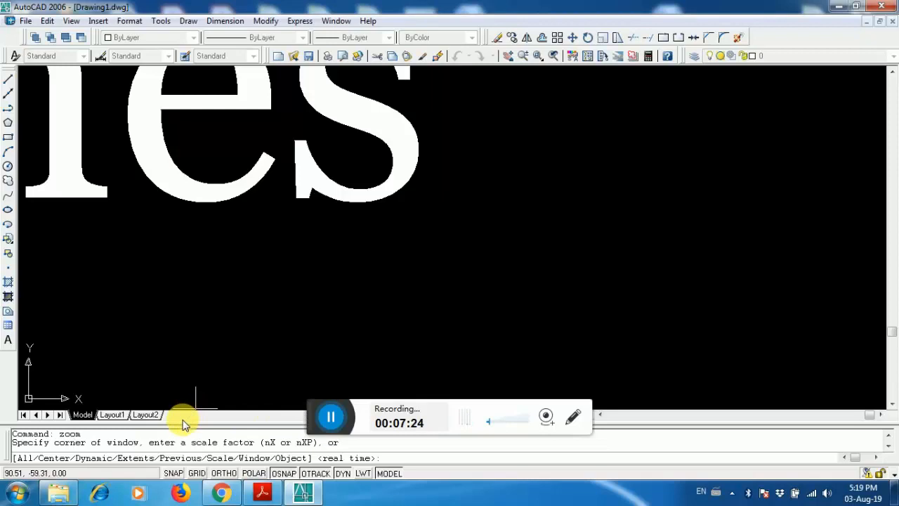
type("1")
key("Return")
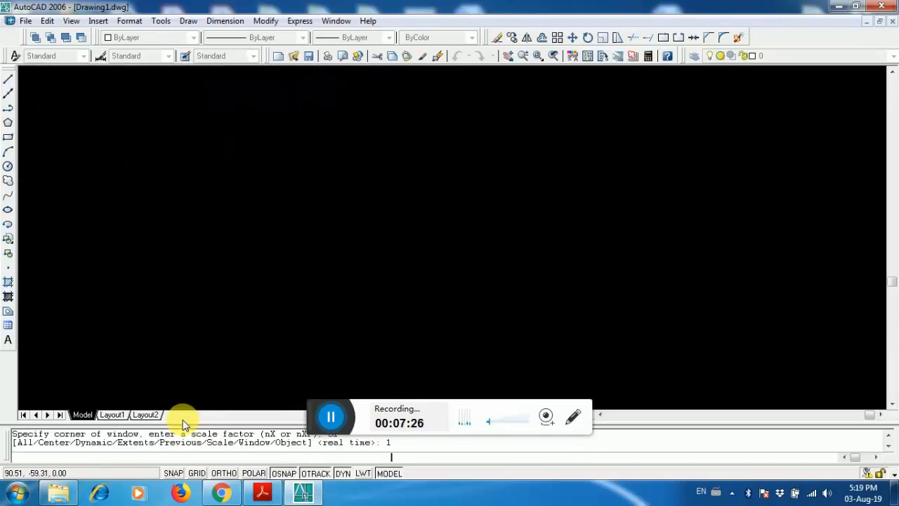
scroll(253, 381, "down", 3)
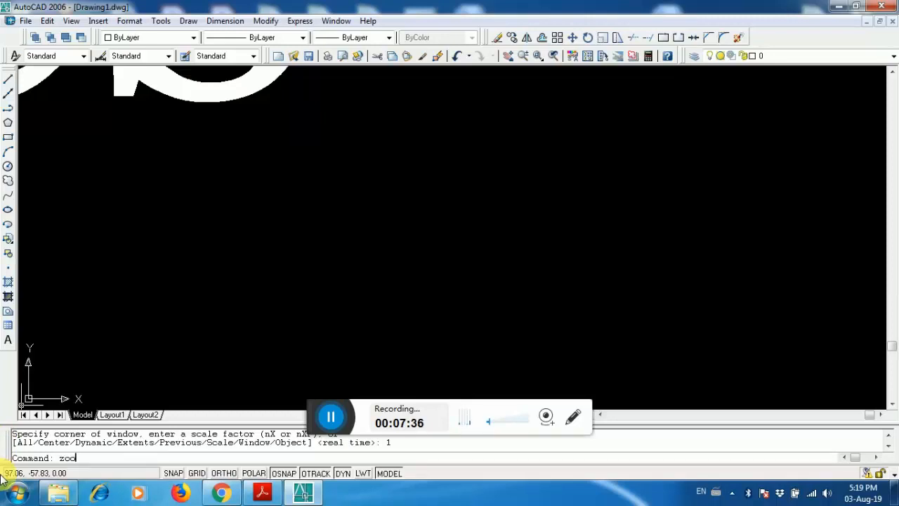
key("Return")
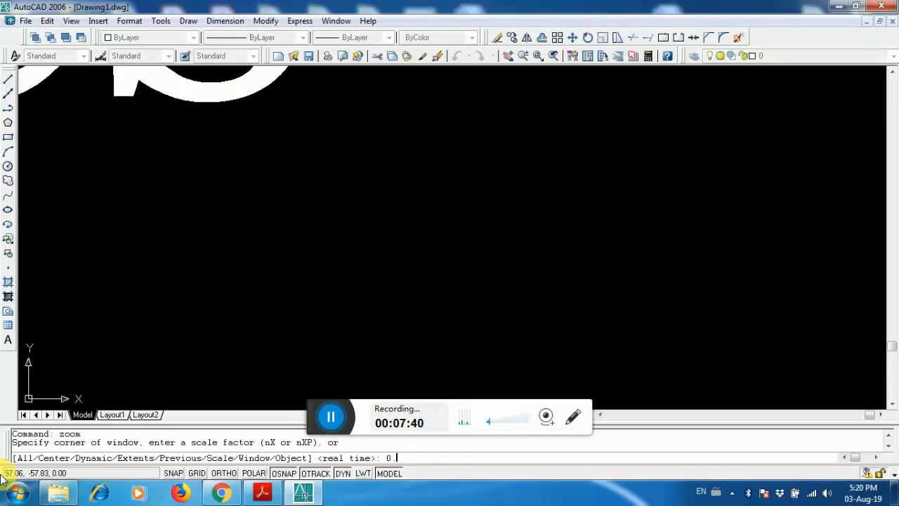
key("Return")
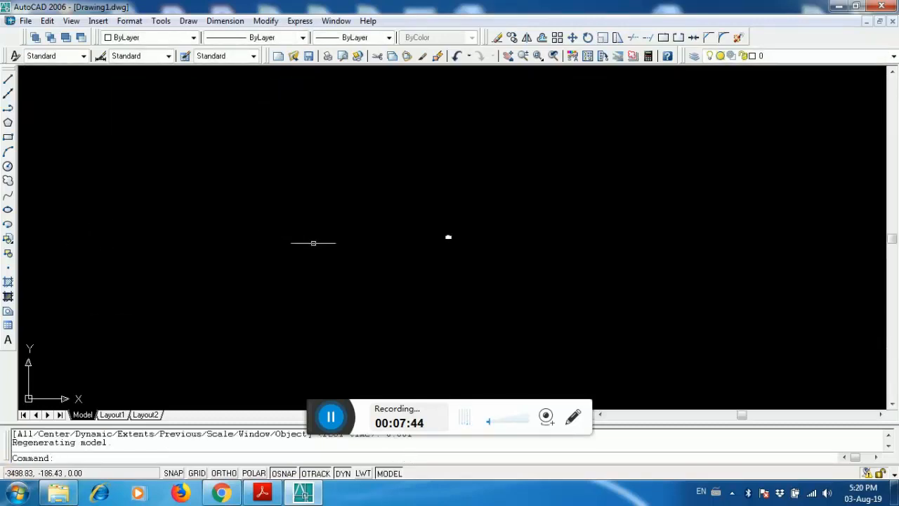
scroll(532, 241, "up", 10)
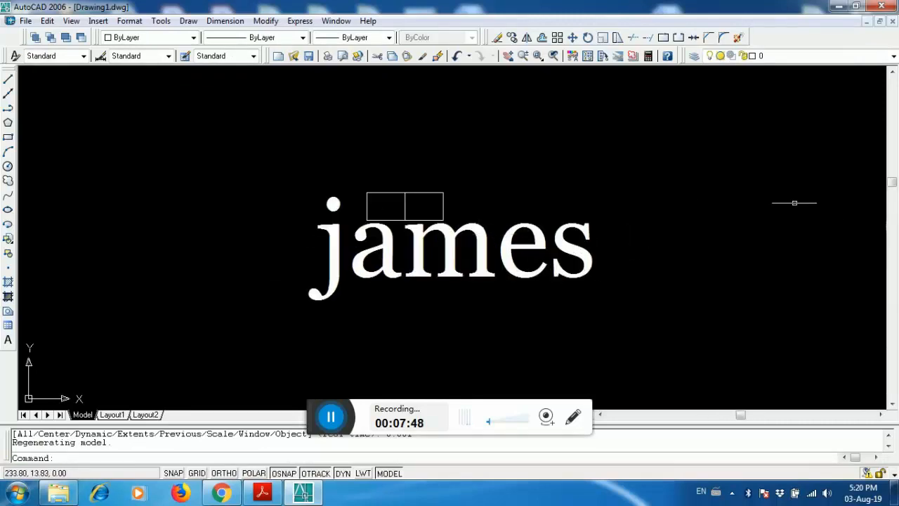
scroll(506, 251, "up", 3)
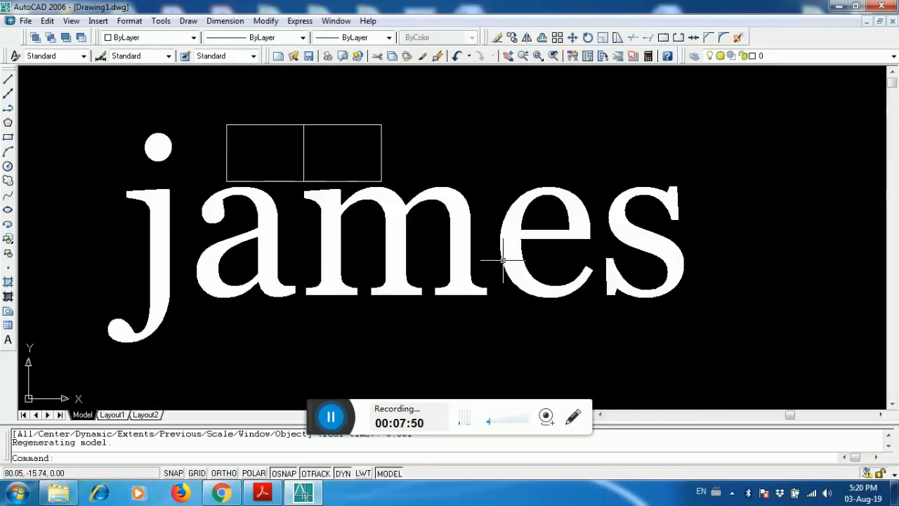
scroll(534, 260, "down", 4)
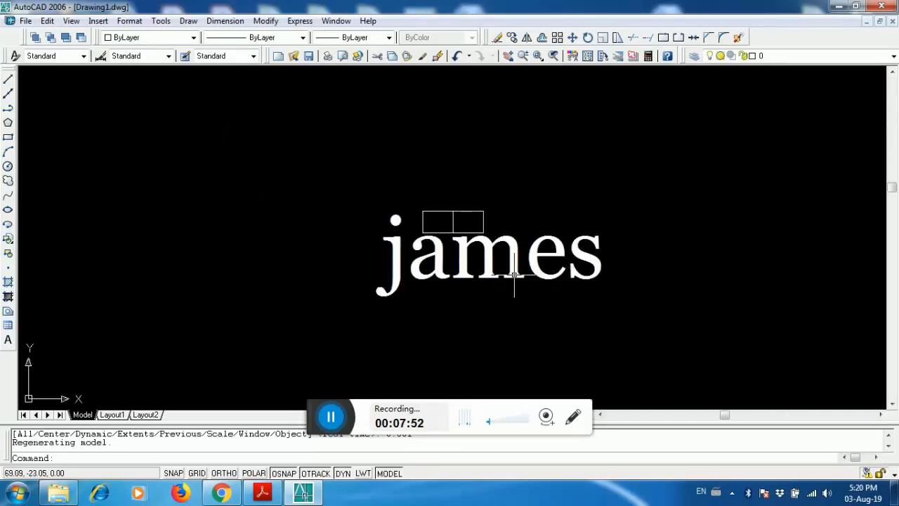
scroll(515, 276, "down", 3)
scroll(487, 261, "up", 5)
scroll(485, 260, "down", 5)
scroll(486, 261, "up", 3)
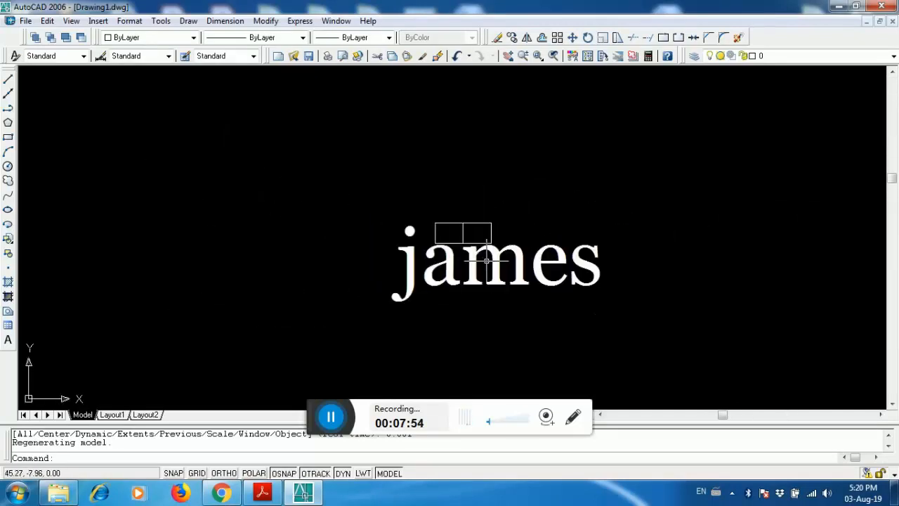
scroll(486, 261, "up", 3)
scroll(482, 271, "down", 4)
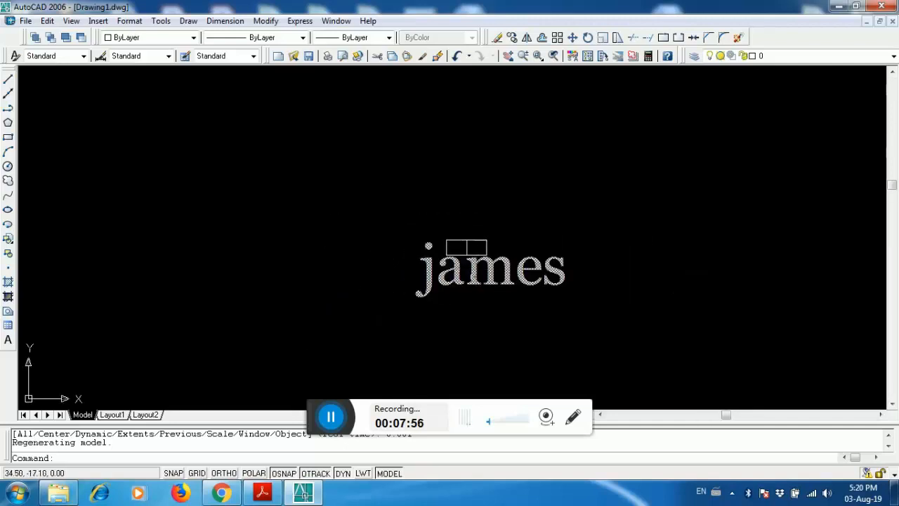
scroll(457, 274, "up", 4)
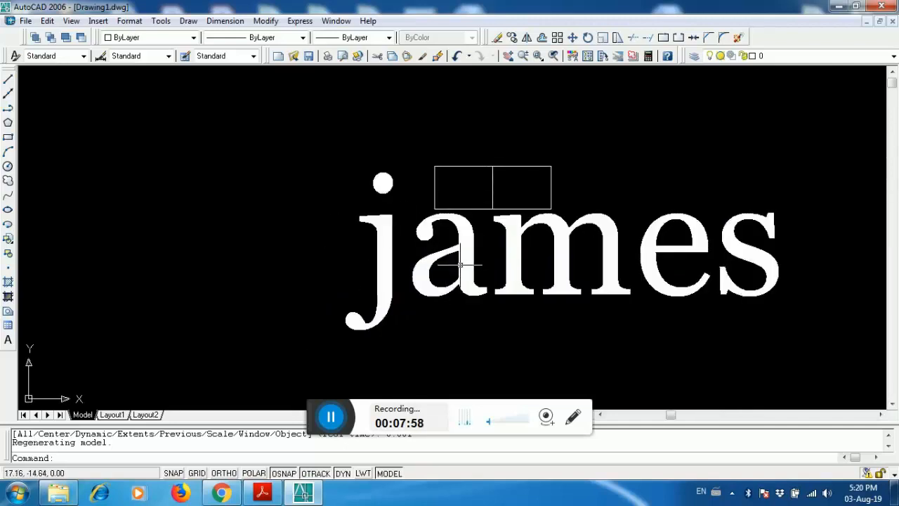
scroll(450, 267, "down", 4)
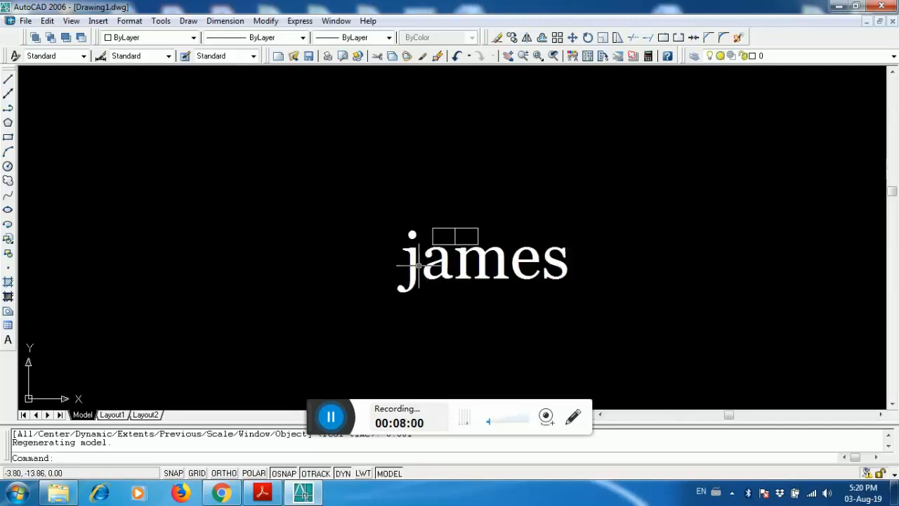
left_click(827, 493)
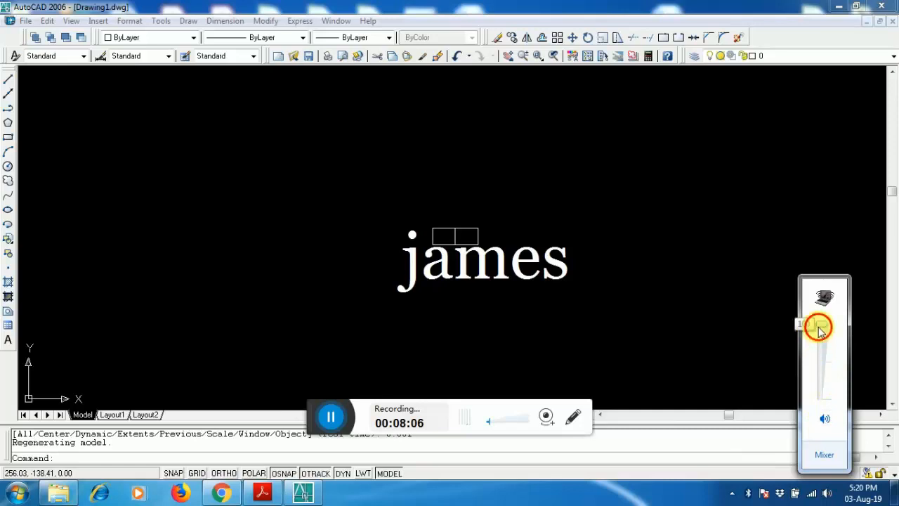
left_click_drag(821, 325, 816, 411)
left_click(296, 243)
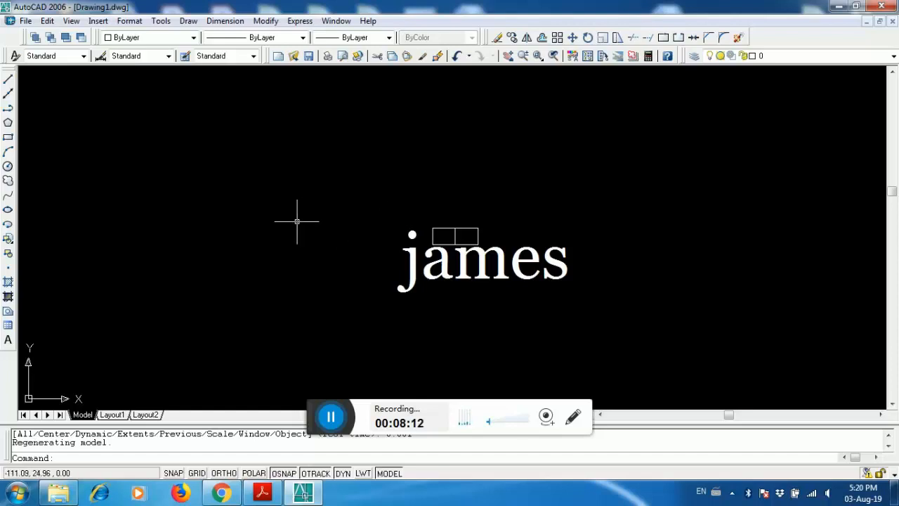
- Draw a rectangle about 135 by 95 units left of the james text
left_click(8, 137)
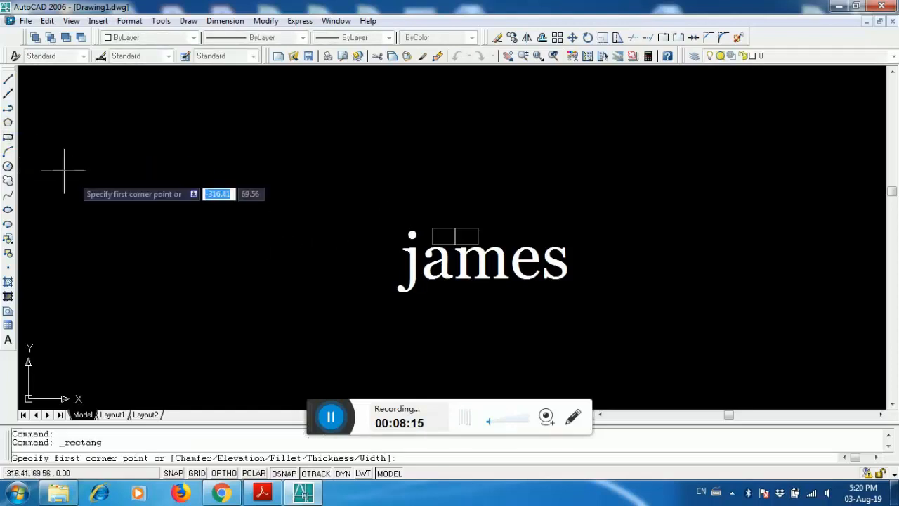
left_click(156, 173)
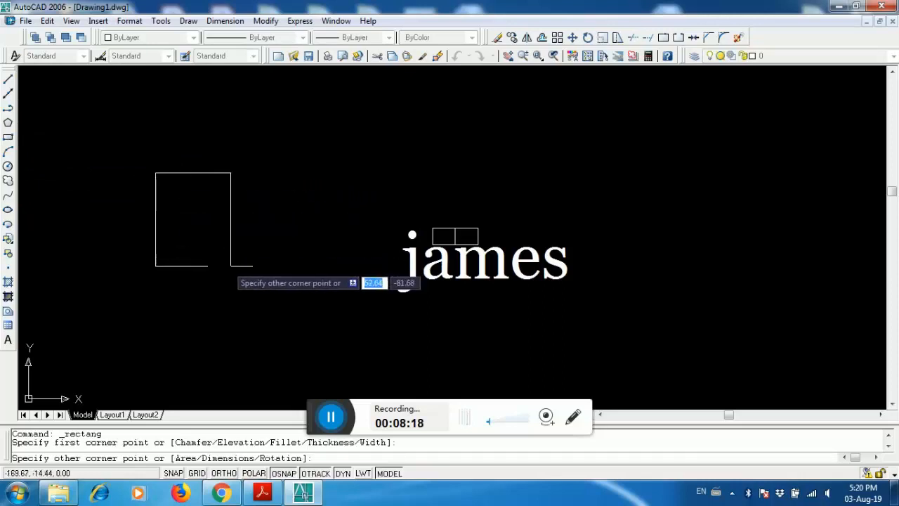
left_click(308, 281)
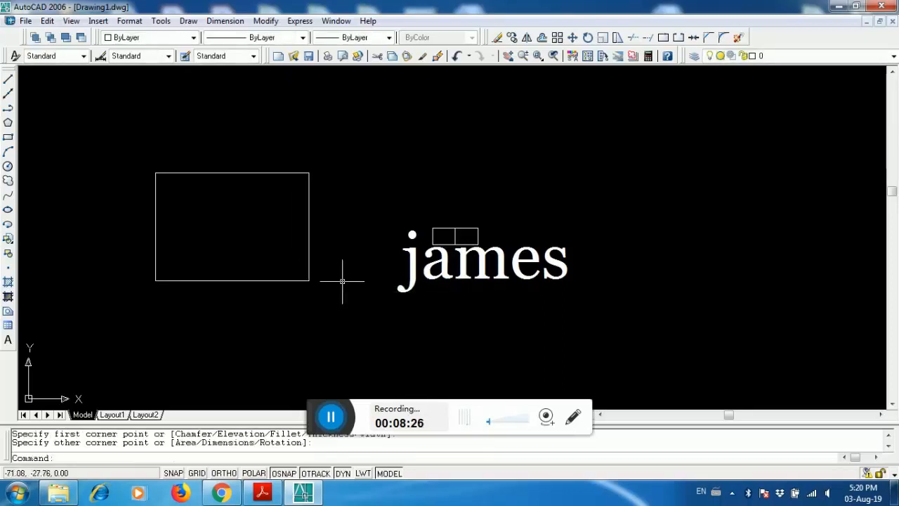
- Erase the new rectangle and the james text together using a window selection
key("Escape")
left_click(359, 199)
left_click(282, 228)
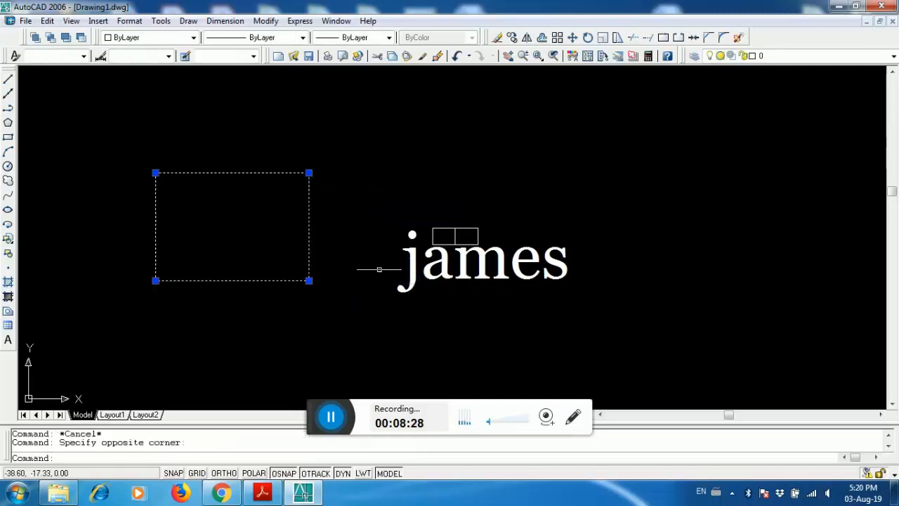
left_click(386, 293)
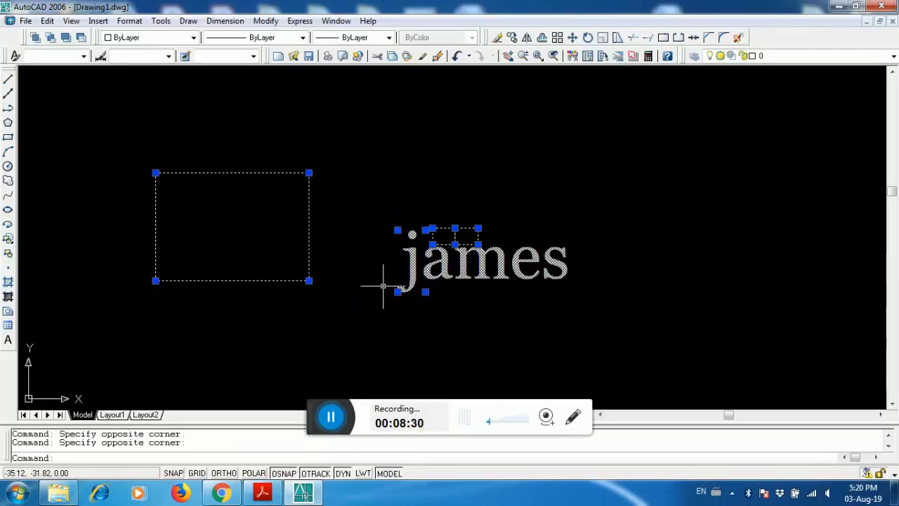
key("Delete")
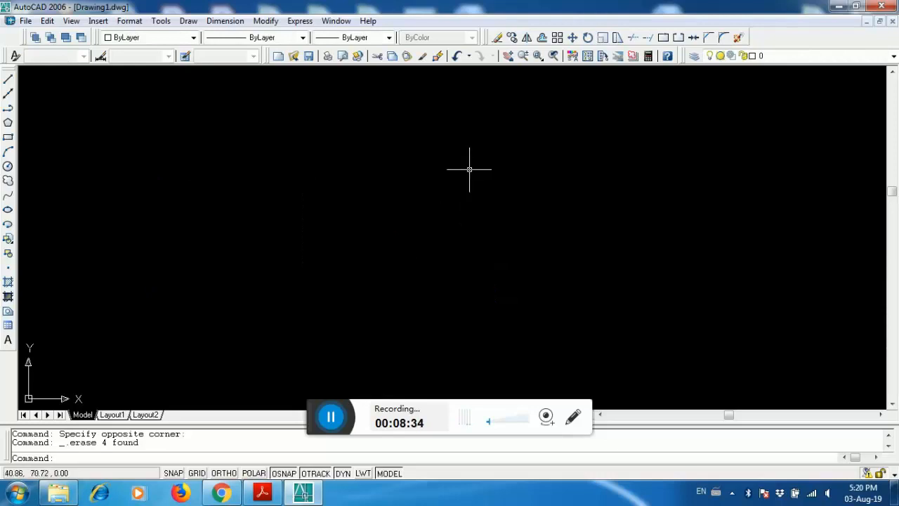
- Draw a rectangle about 130 by 80 units near the middle of the drawing area
left_click(541, 39)
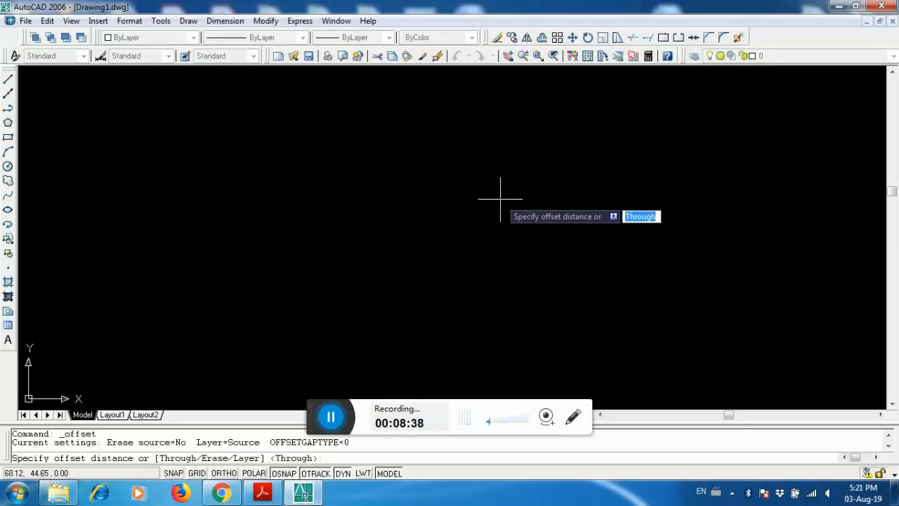
key("Escape")
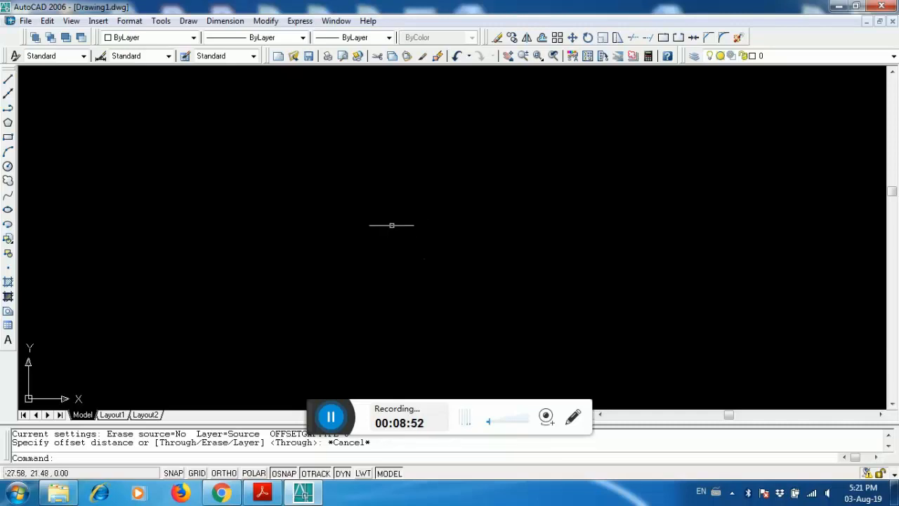
left_click(8, 139)
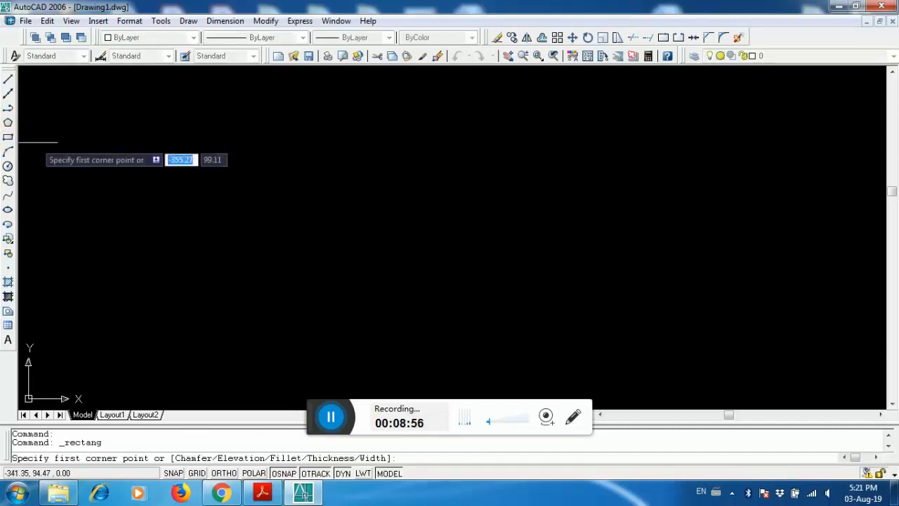
left_click(248, 160)
left_click(391, 251)
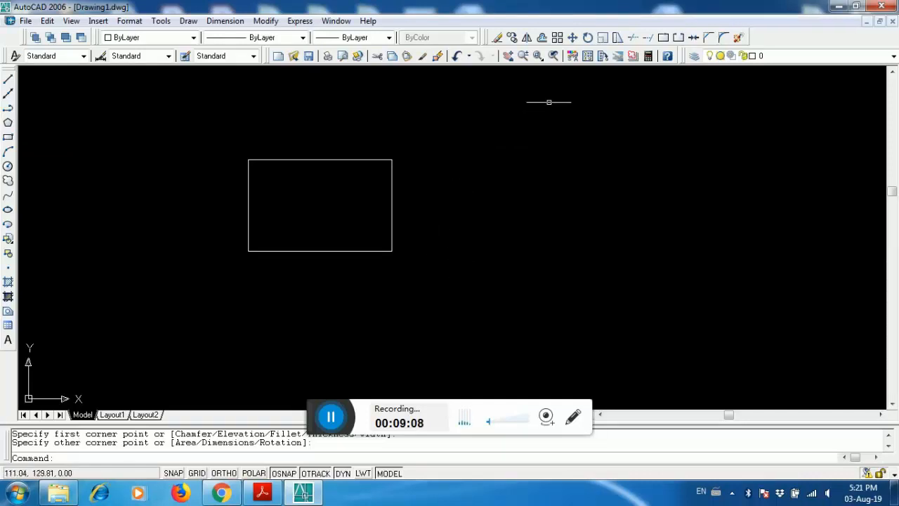
- Offset the rectangle outward by 80.52 units, taking the distance from its right edge
left_click(542, 38)
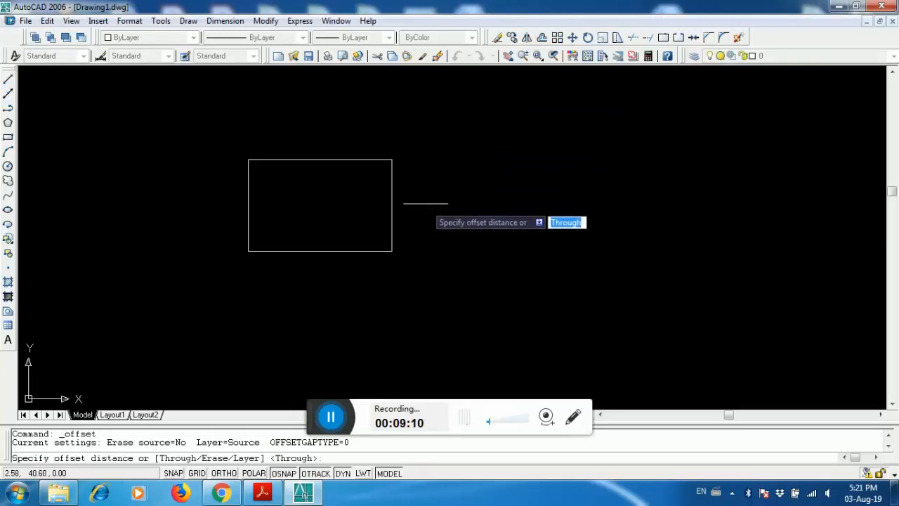
left_click(392, 160)
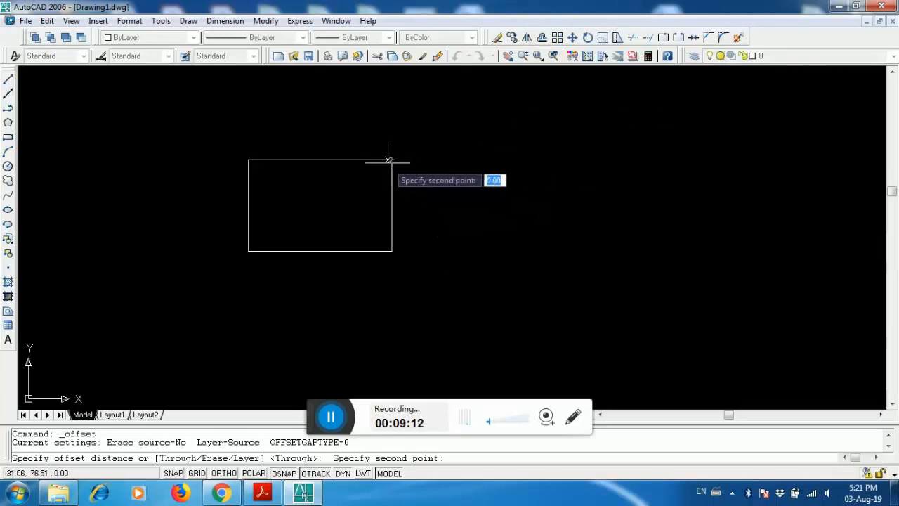
left_click(392, 251)
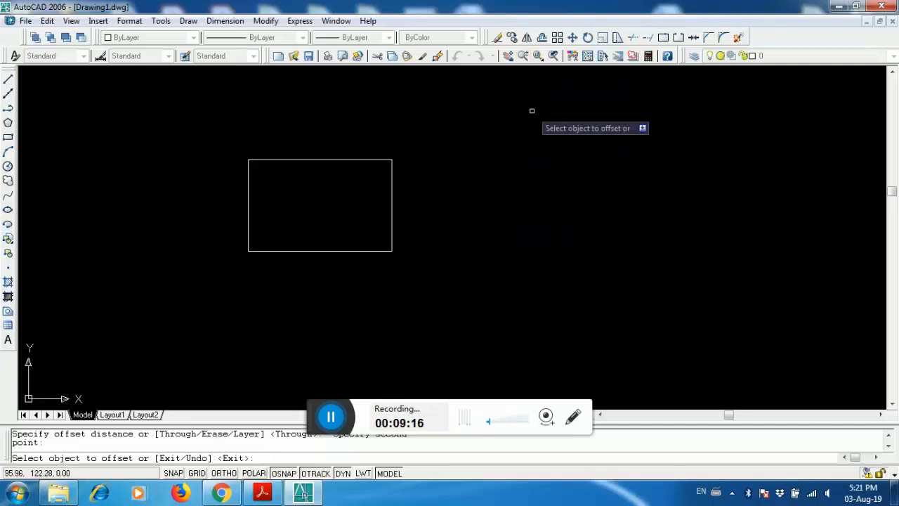
key("Escape")
key("Escape")
left_click(542, 38)
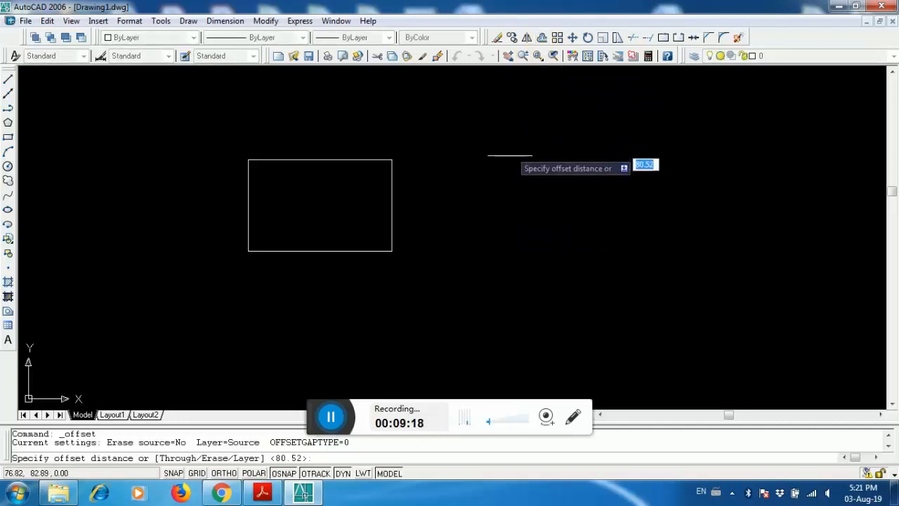
key("Return")
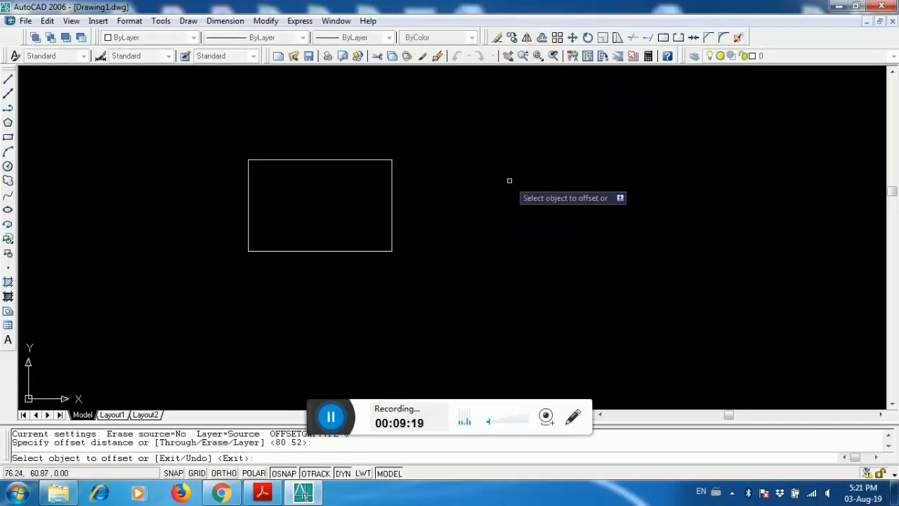
left_click(391, 201)
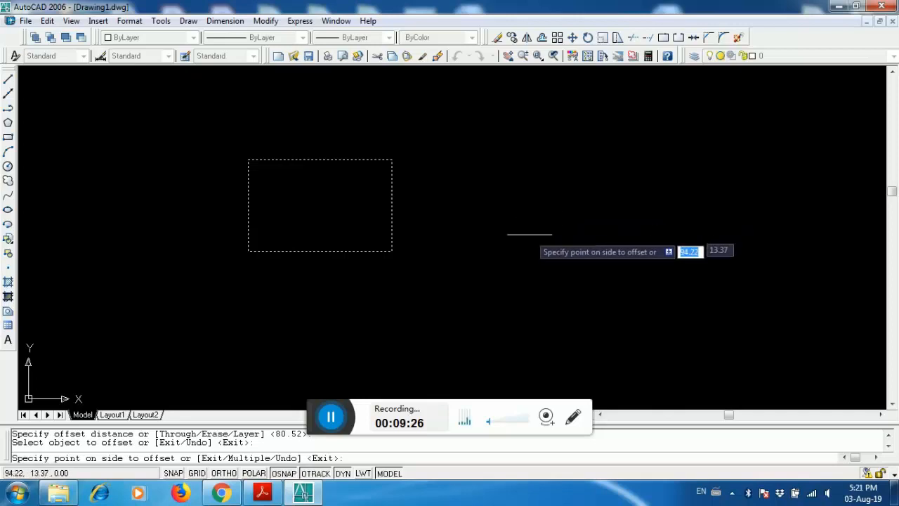
type("2")
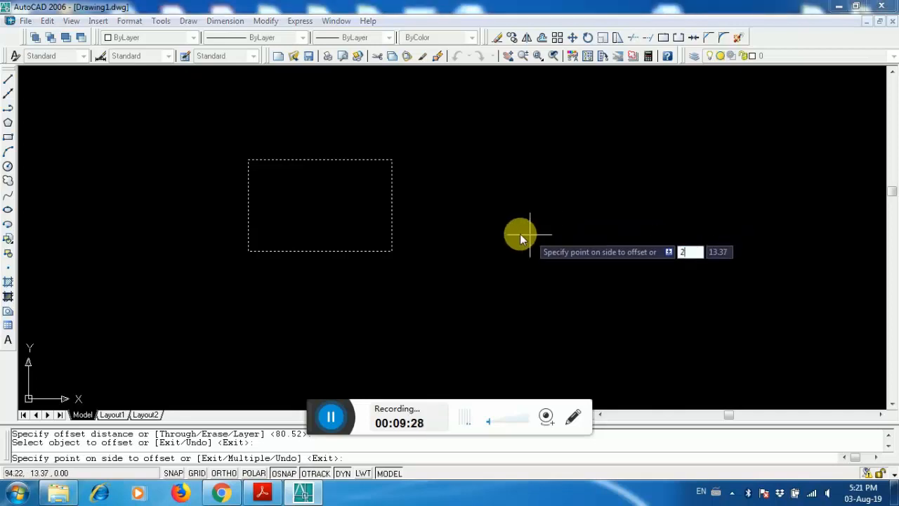
key("Return")
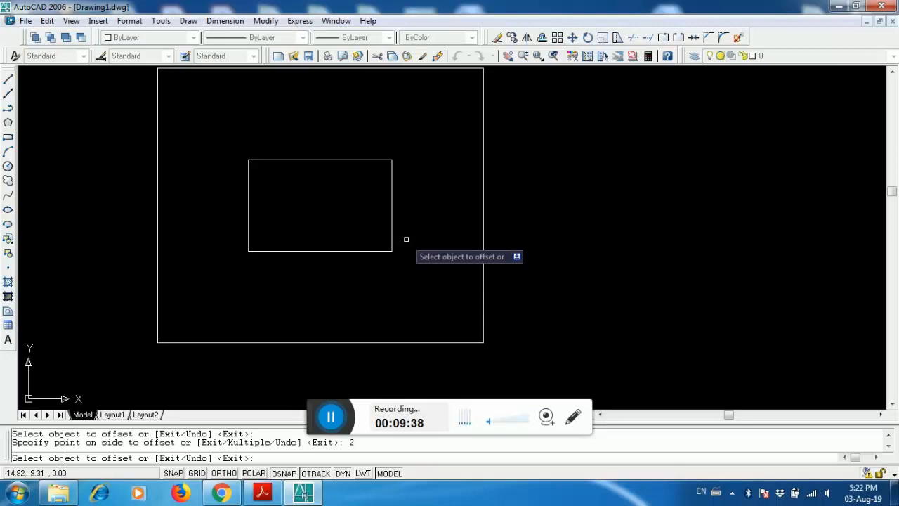
scroll(411, 251, "down", 1)
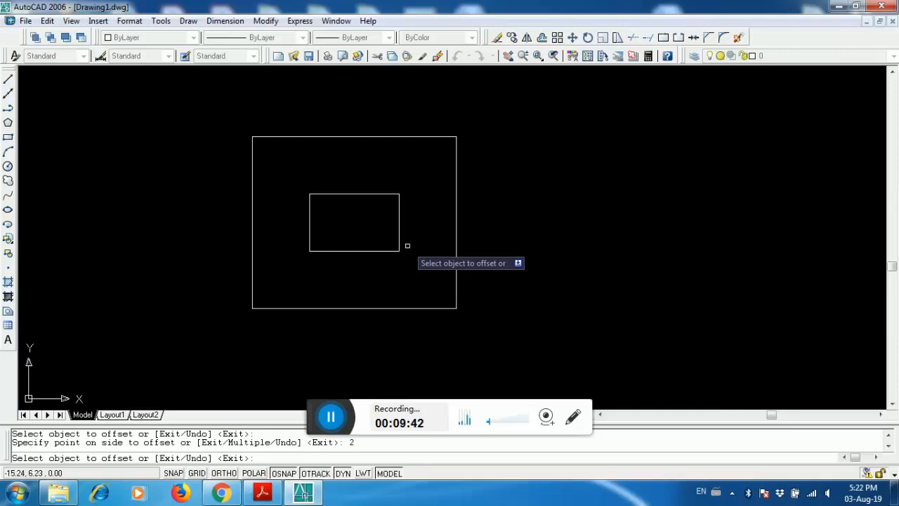
scroll(401, 240, "up", 1)
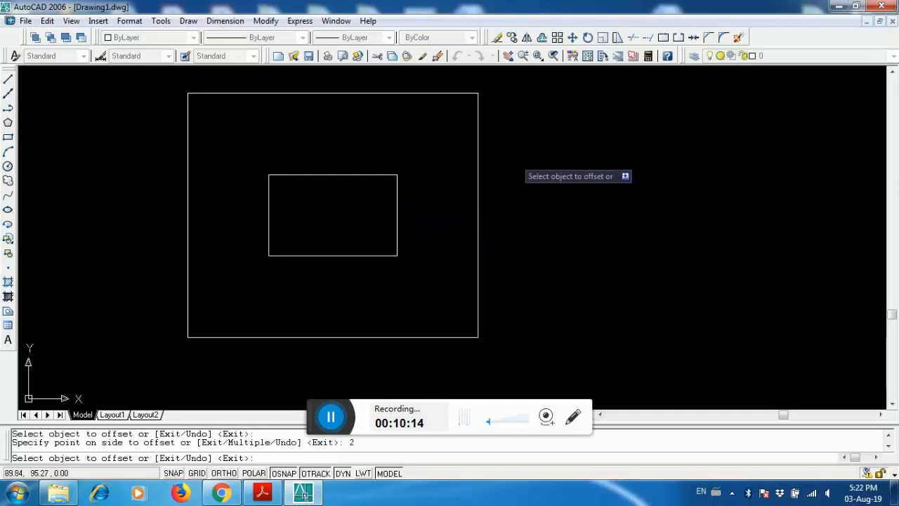
left_click(536, 139)
key("Escape")
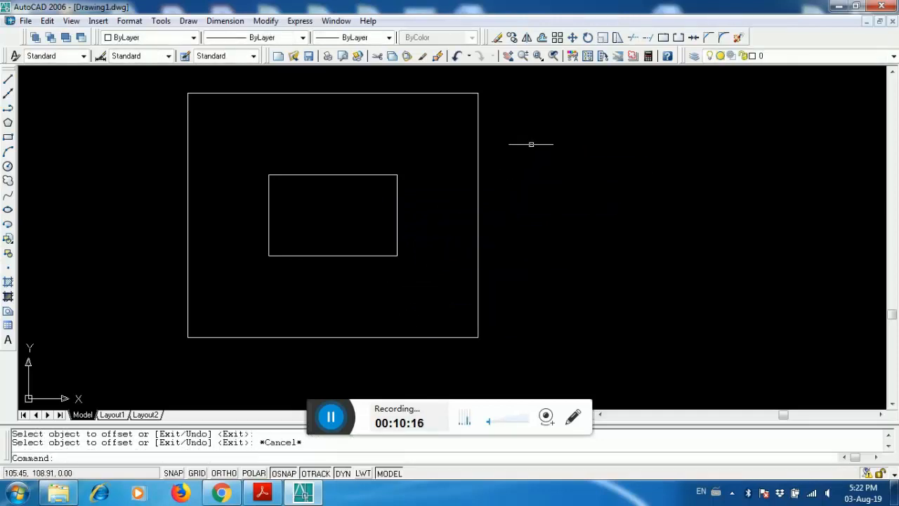
left_click(536, 141)
left_click(279, 306)
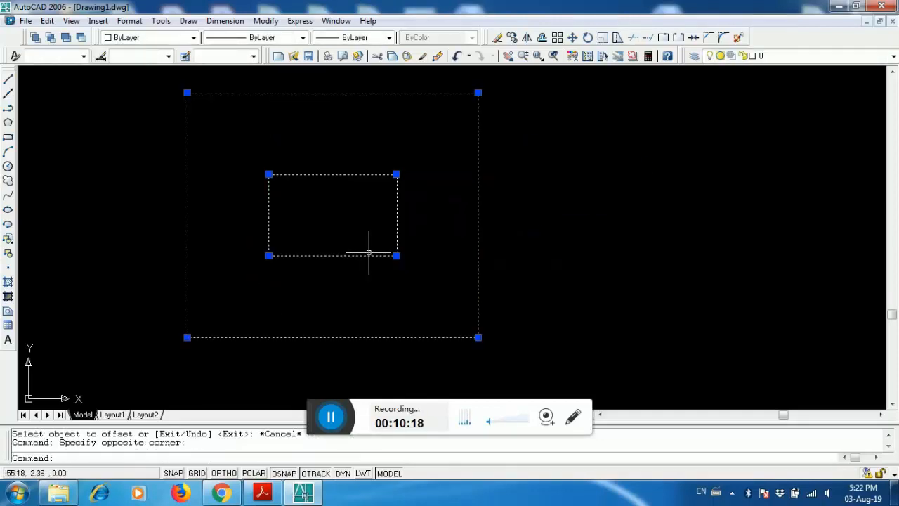
key("Escape")
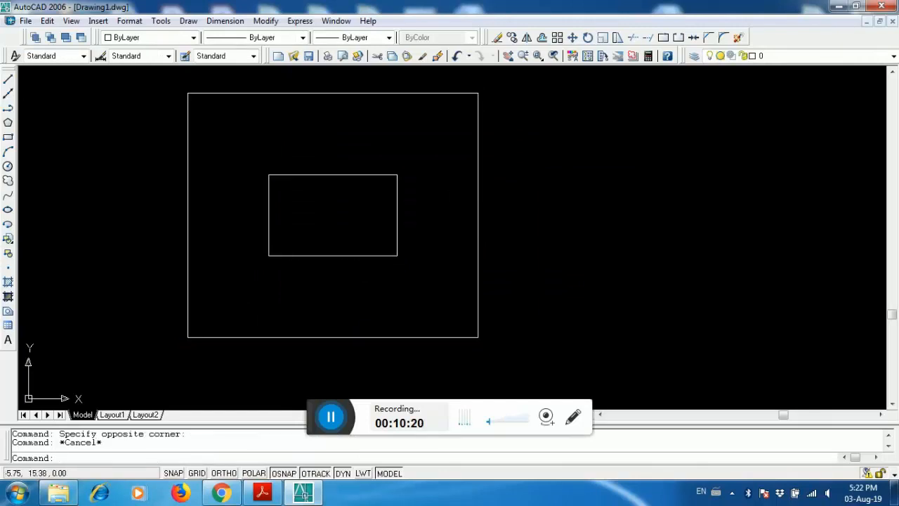
scroll(372, 217, "down", 3)
scroll(373, 218, "up", 2)
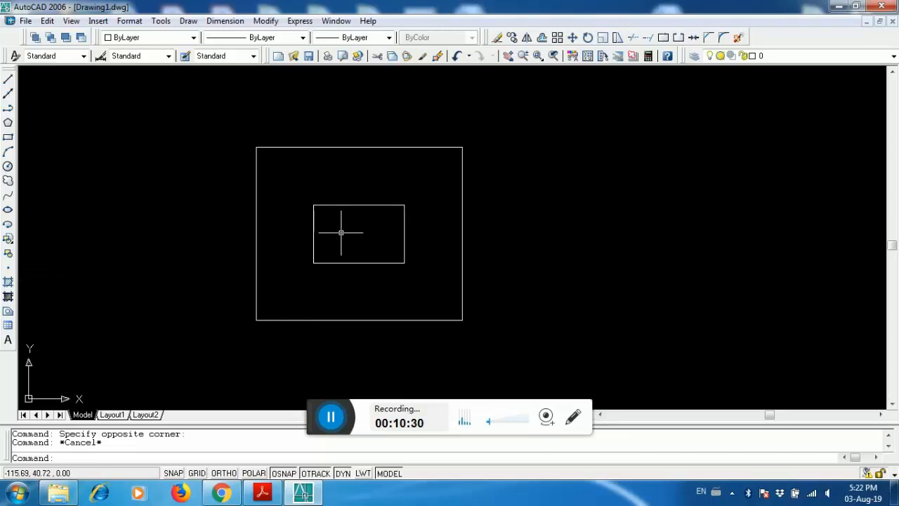
- Try to hatch the inner rectangle with the BRICK pattern
left_click(8, 282)
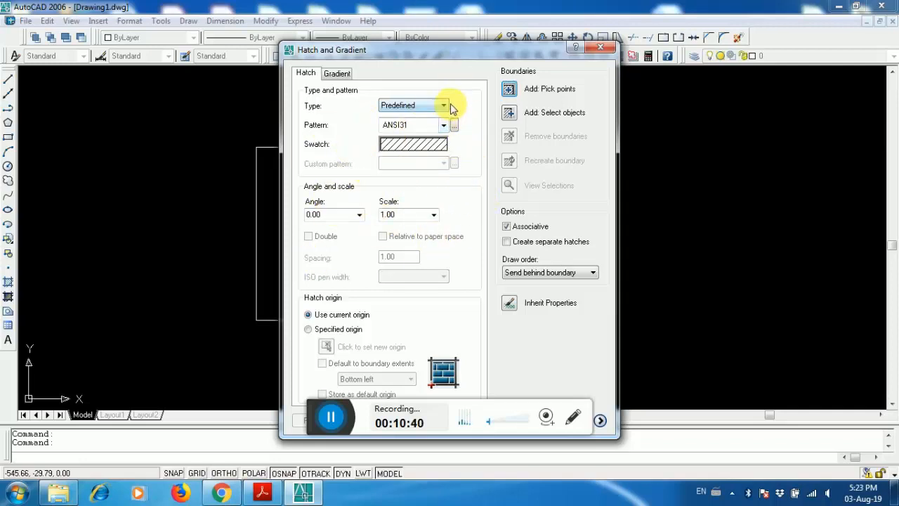
left_click(445, 106)
left_click(447, 106)
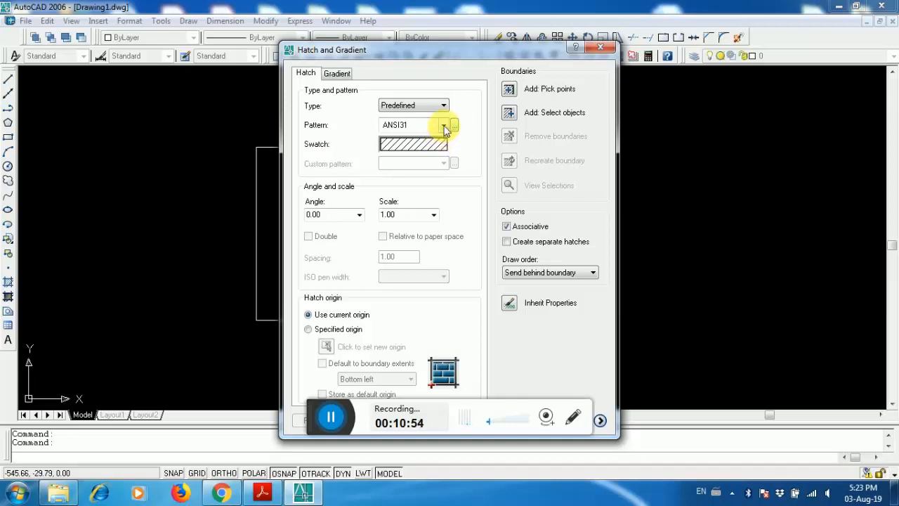
left_click(444, 124)
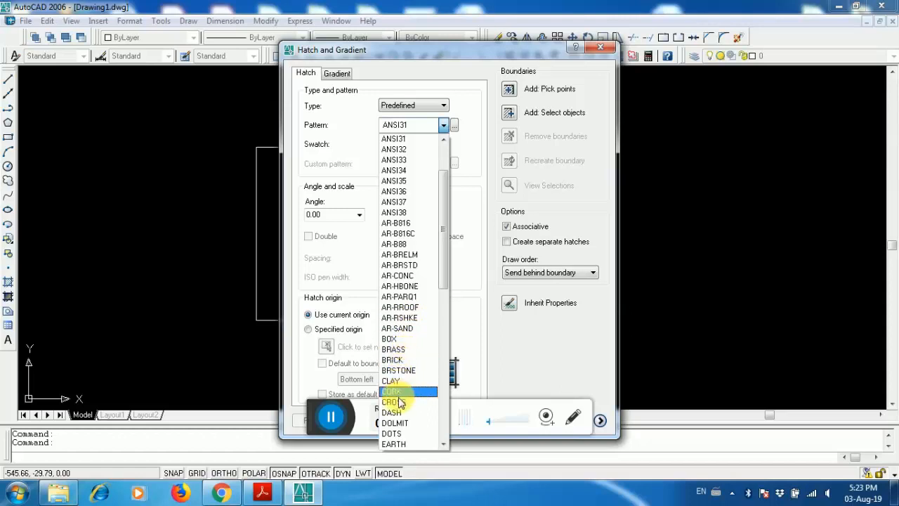
mouse_move(444, 202)
left_mouse_down()
mouse_move(438, 374)
mouse_move(445, 195)
left_mouse_up()
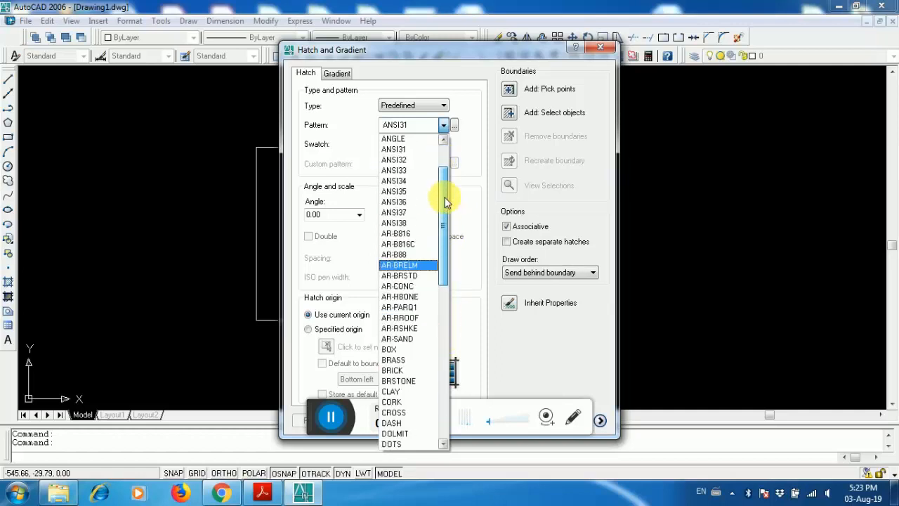
left_click(403, 371)
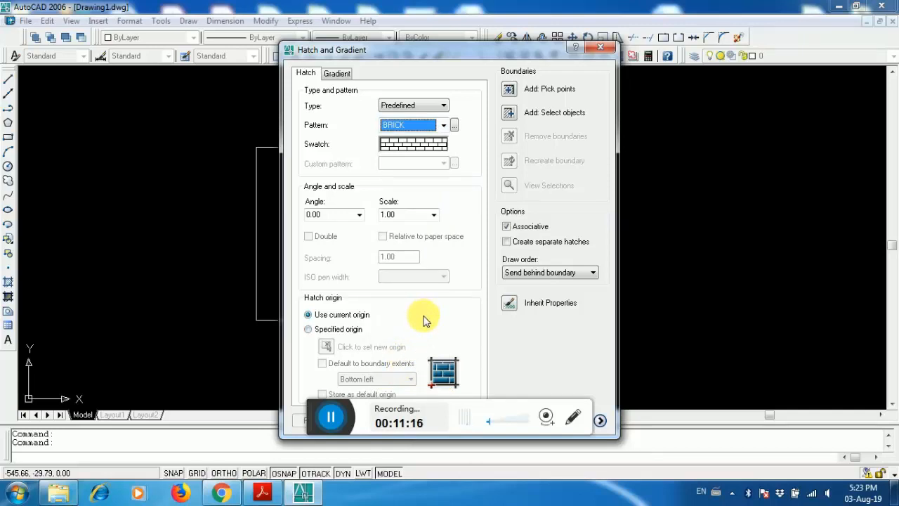
left_click(509, 88)
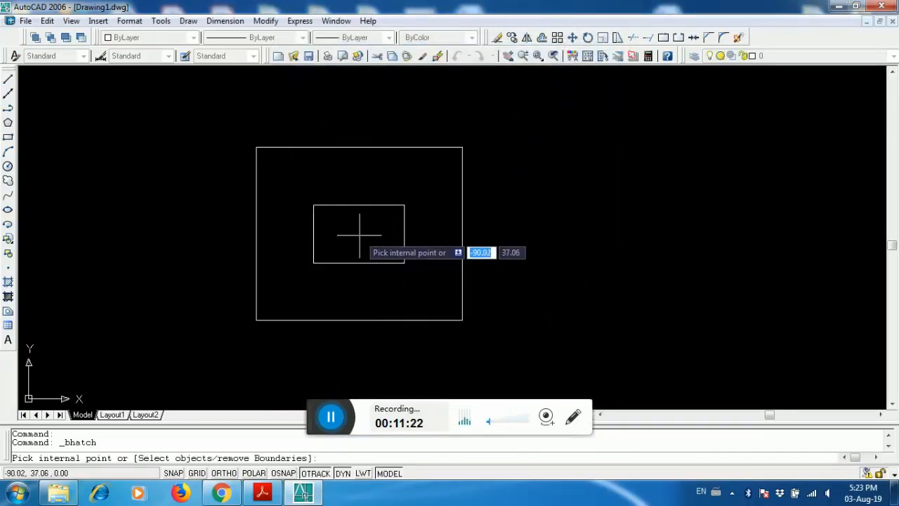
left_click(360, 235)
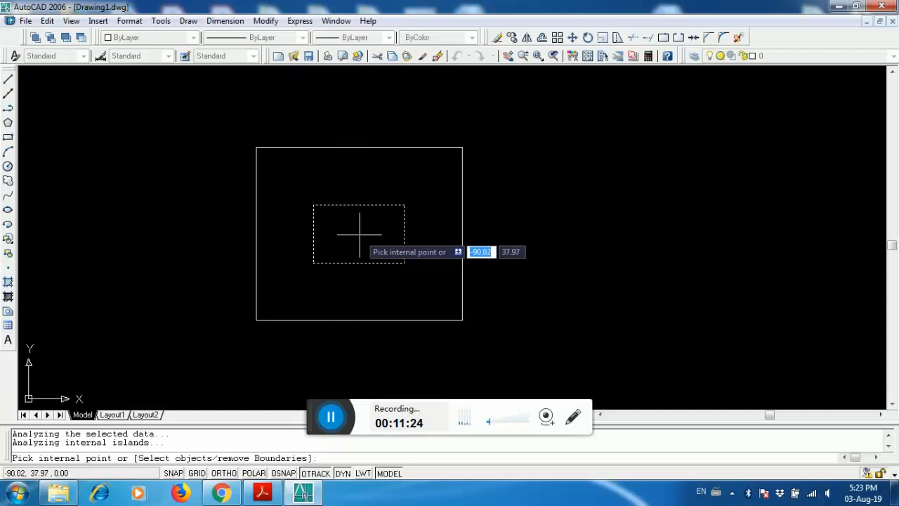
key("Return")
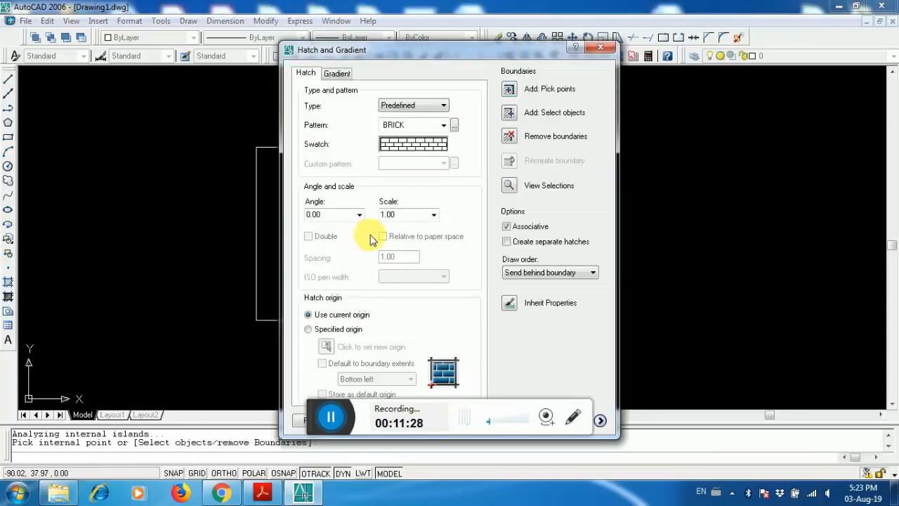
key("Escape")
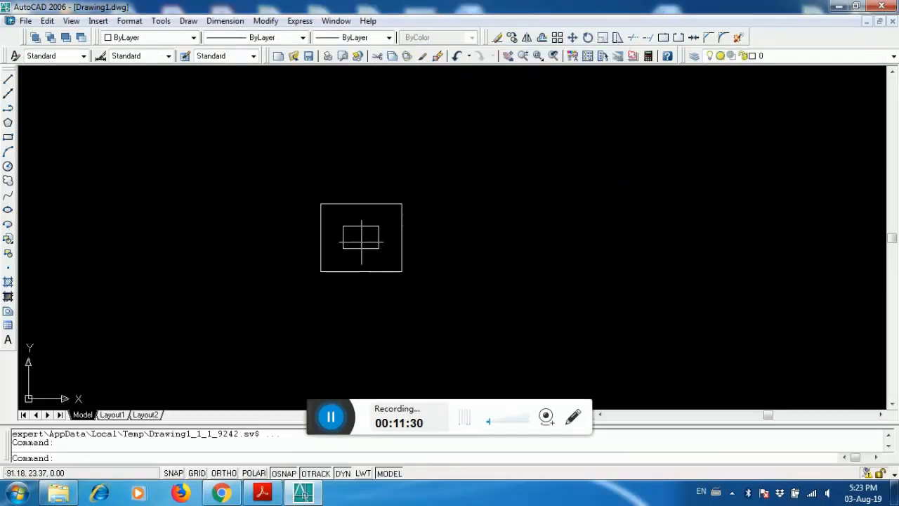
scroll(356, 232, "up", 3)
left_click(361, 235)
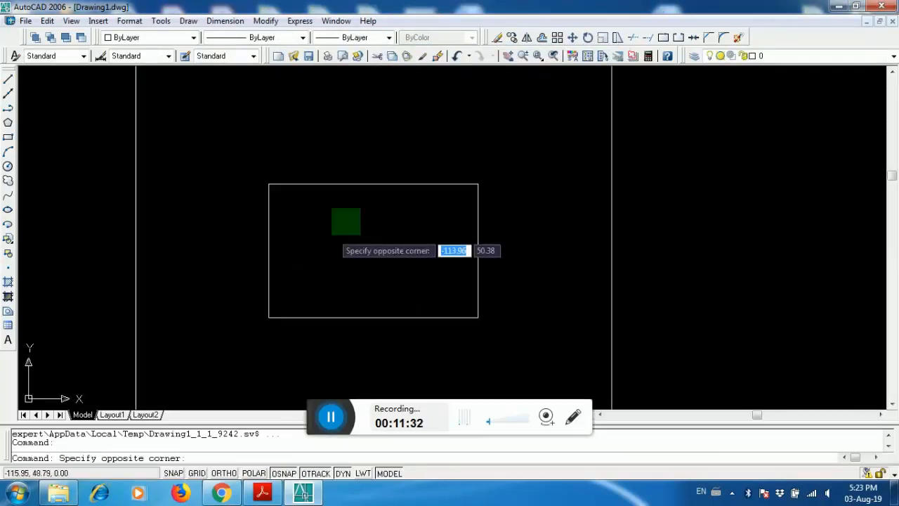
left_click(326, 263)
key("Escape")
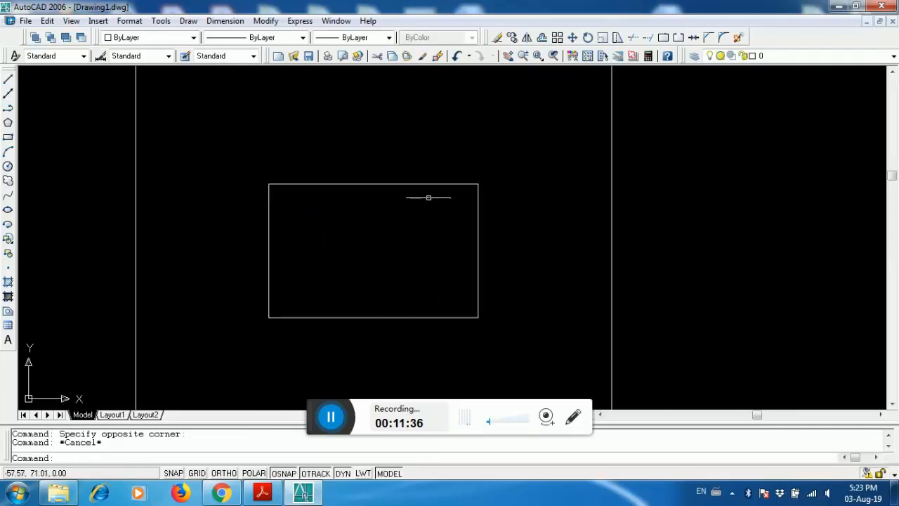
scroll(426, 202, "down", 1)
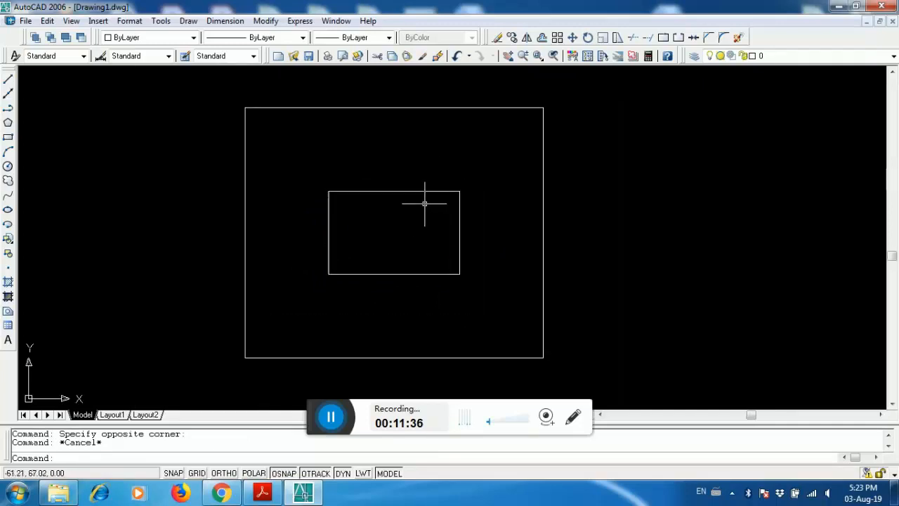
- Hatch the inner rectangle with the BRICK pattern at scale 0.25
left_click(8, 284)
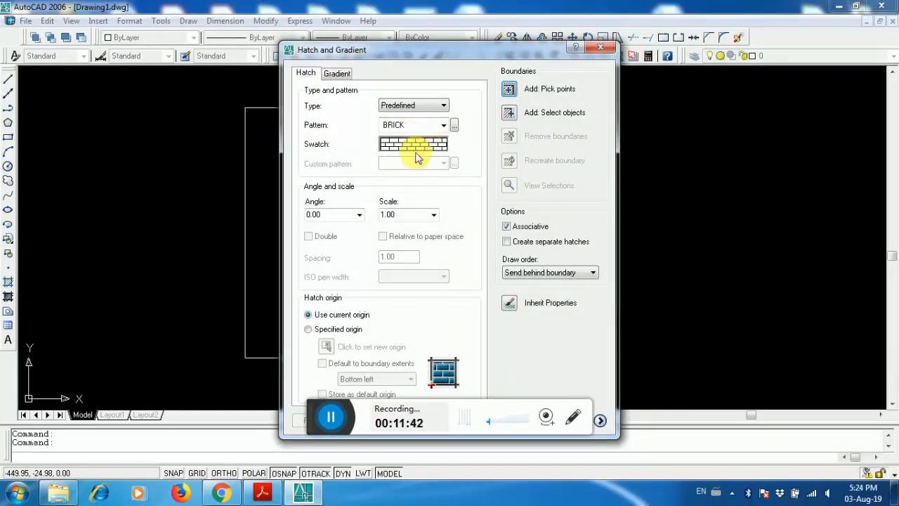
left_click(434, 217)
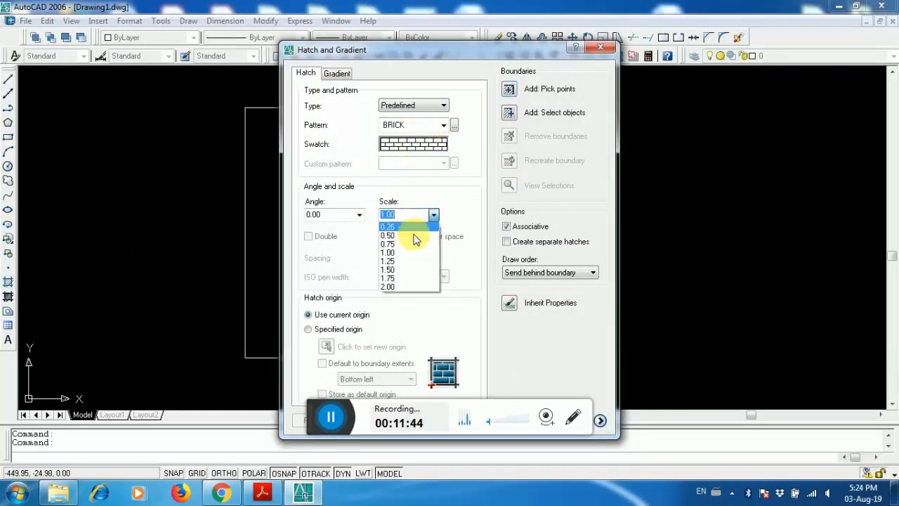
left_click(396, 226)
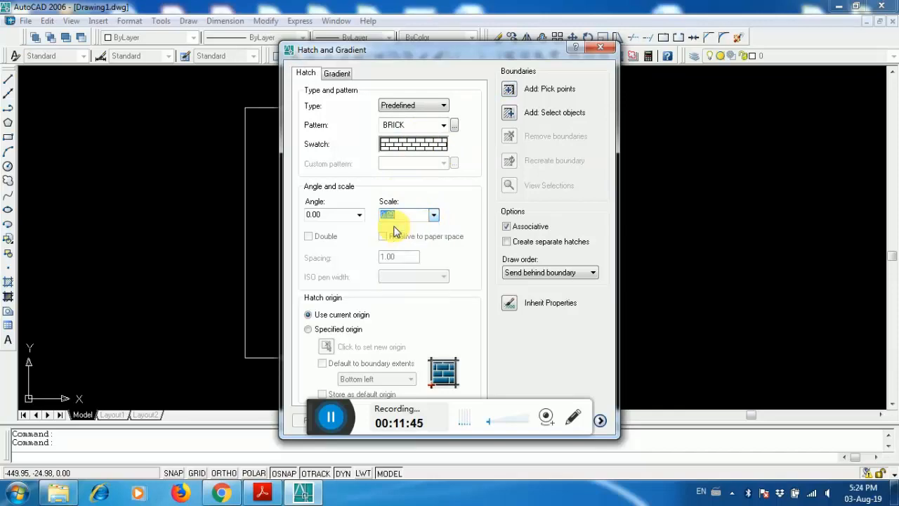
left_click(510, 89)
left_click(345, 155)
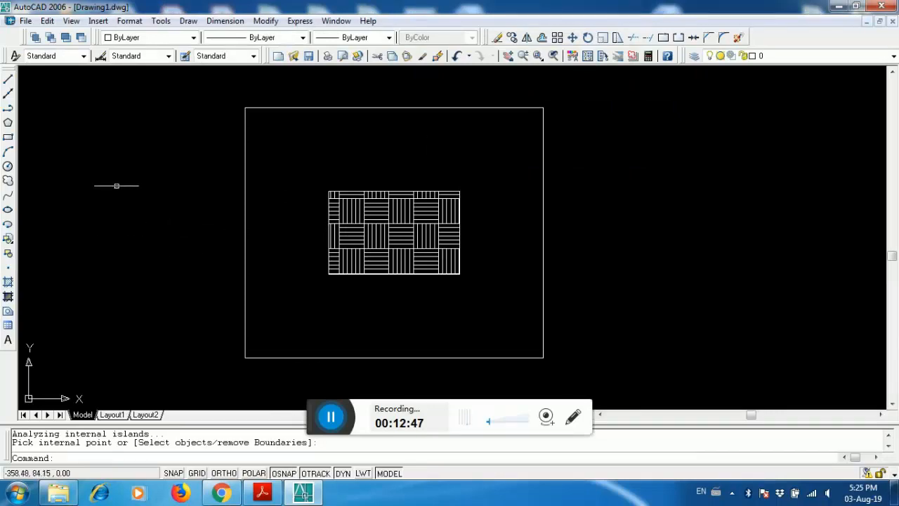
- Try to hatch the area between the two rectangles with the BRICK pattern at scale 2.00
right_click(117, 186)
left_click(140, 195)
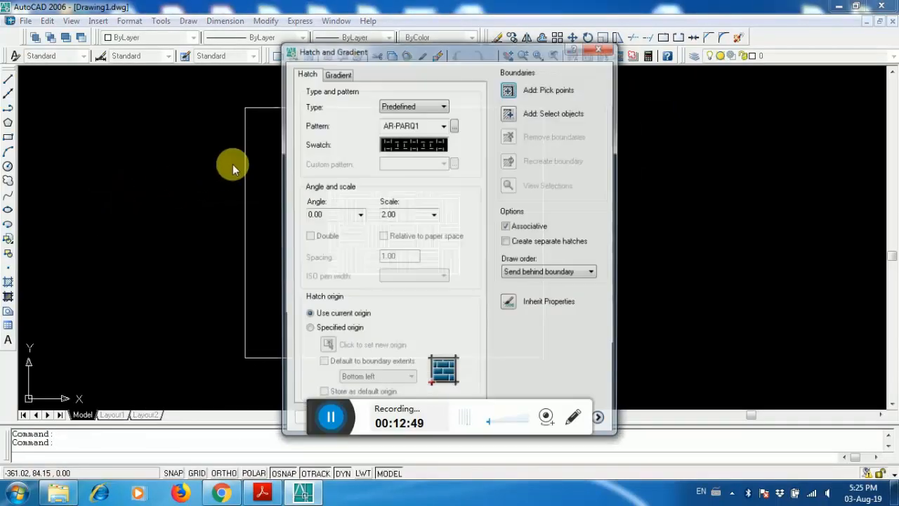
left_click(414, 144)
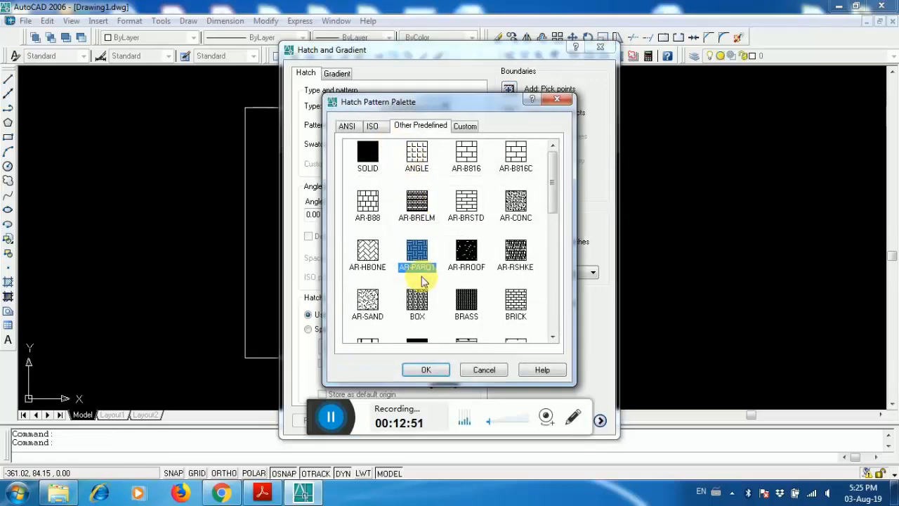
scroll(471, 281, "down", 3)
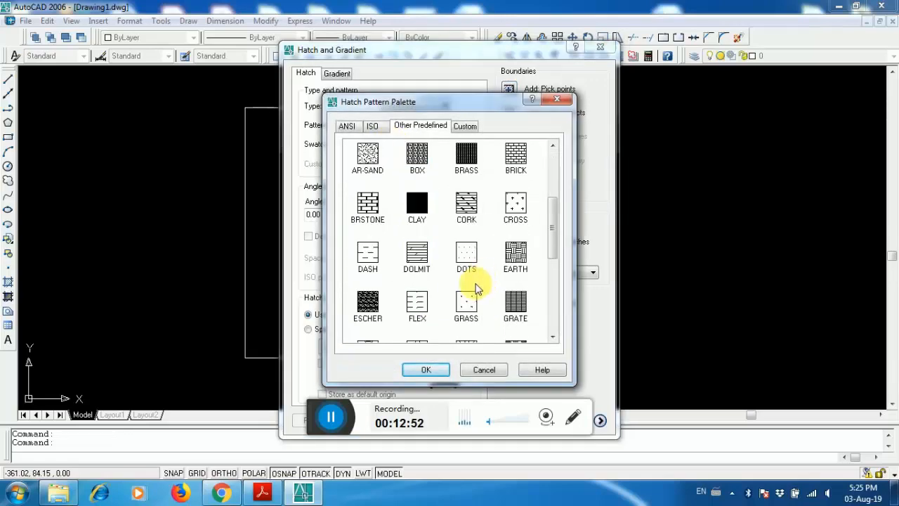
scroll(517, 243, "up", 2)
left_click(516, 226)
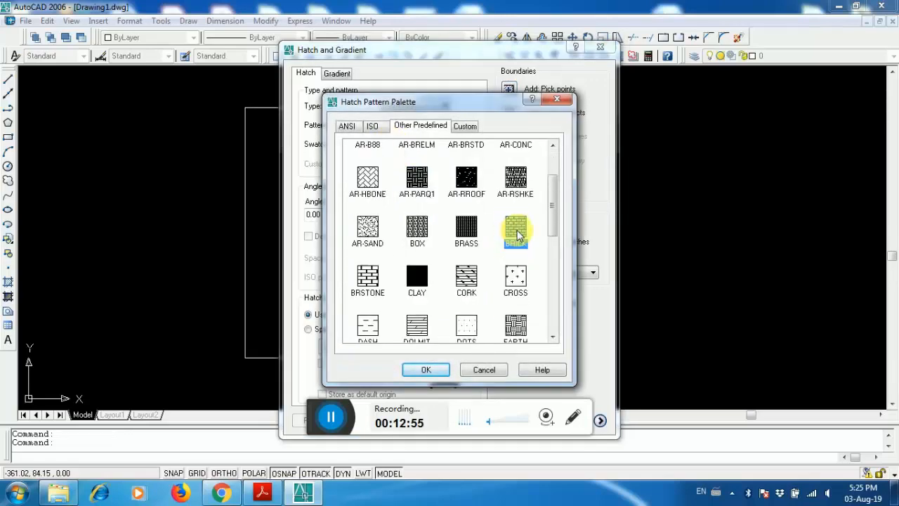
left_click(427, 370)
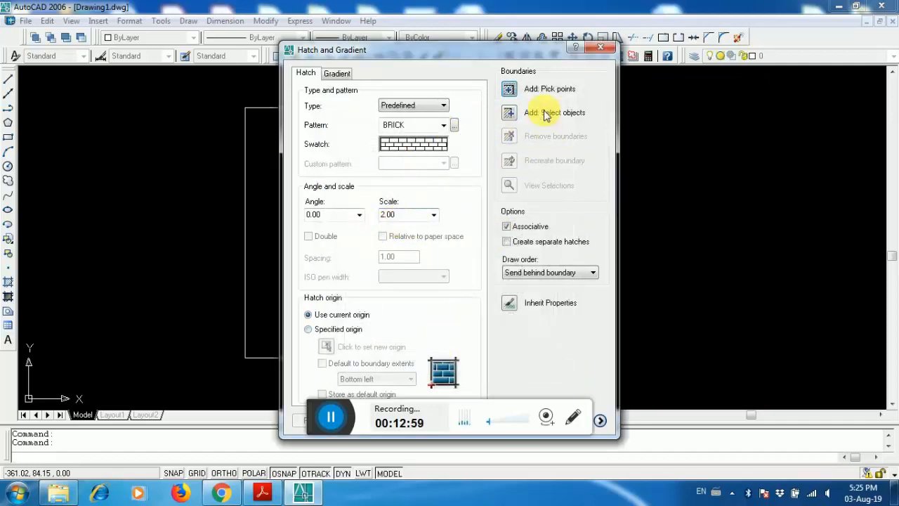
left_click(510, 89)
left_click(309, 149)
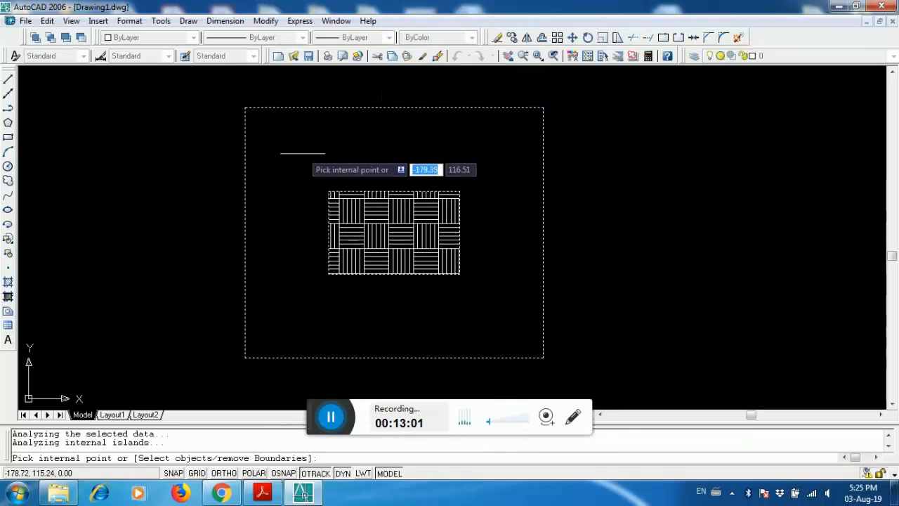
key("Return")
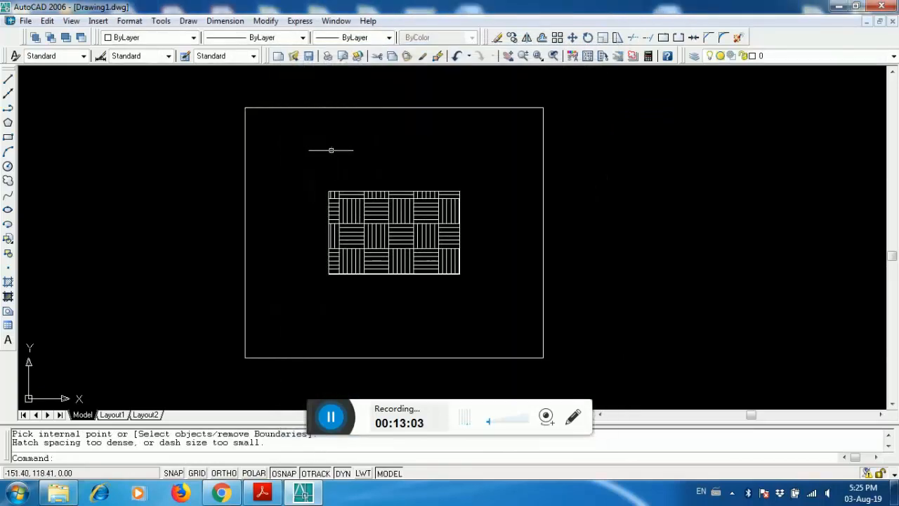
- Hatch the area between the two rectangles with the AR-B816C pattern at scale 3
scroll(366, 168, "down", 2)
scroll(379, 176, "up", 3)
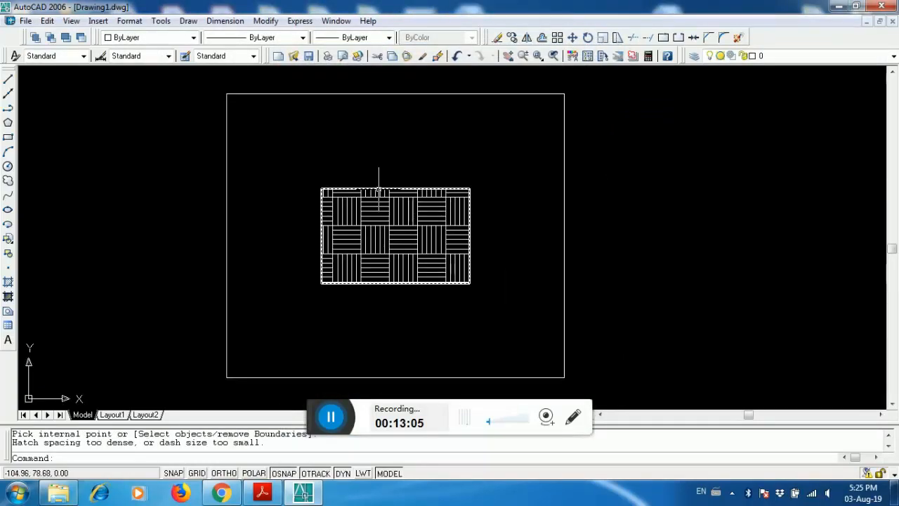
left_click(338, 150)
right_click(329, 168)
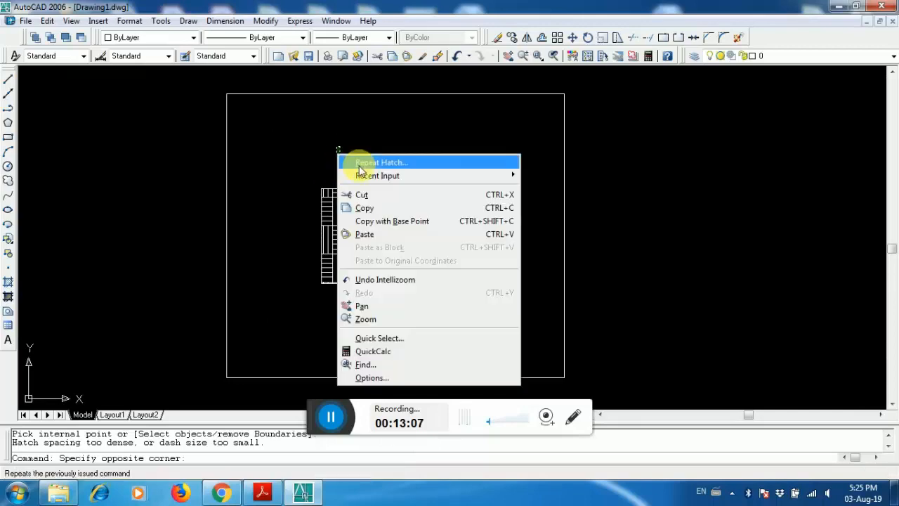
left_click(347, 161)
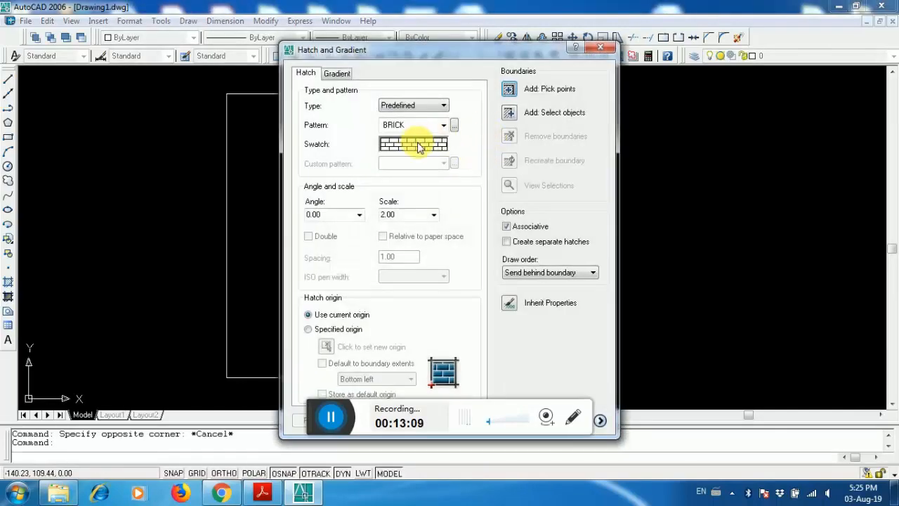
left_click(419, 146)
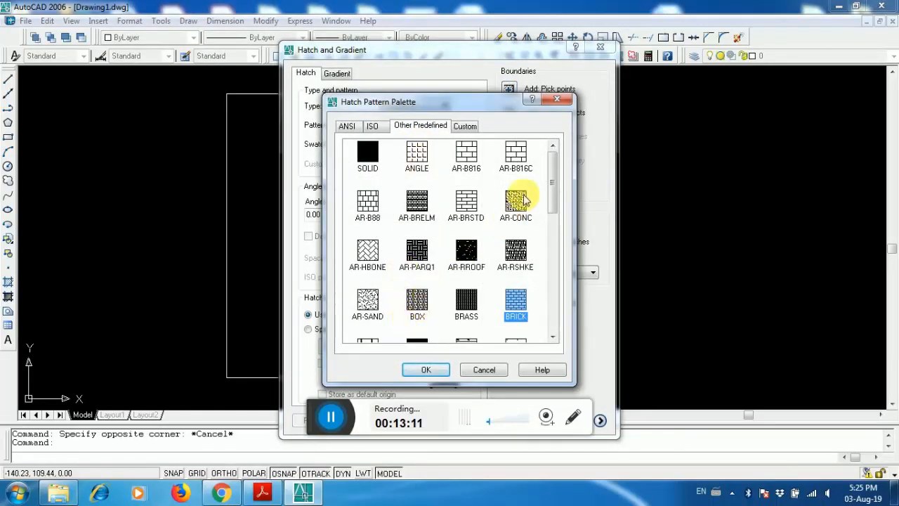
left_click(515, 156)
left_click(430, 369)
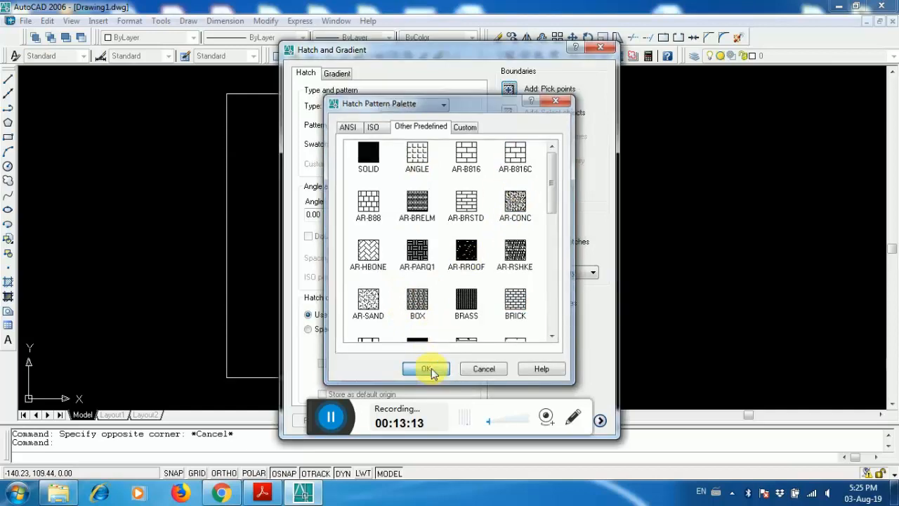
left_click(433, 218)
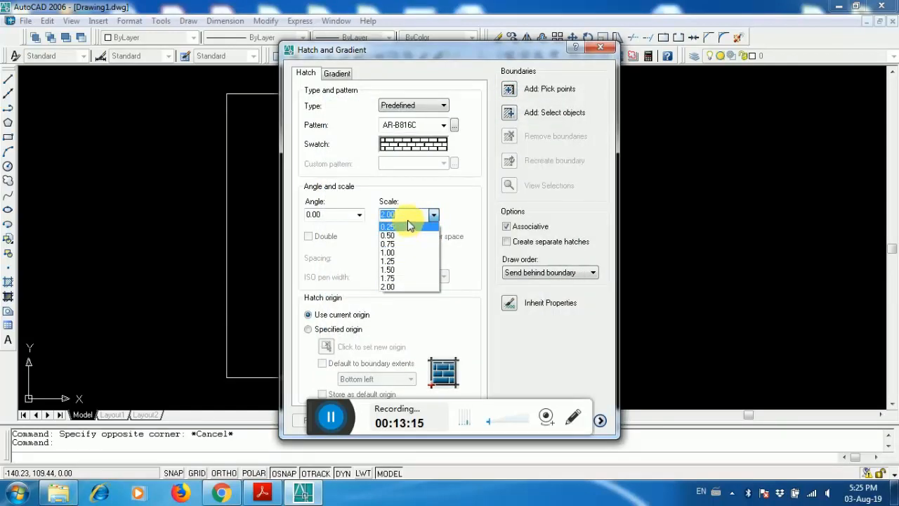
type("3")
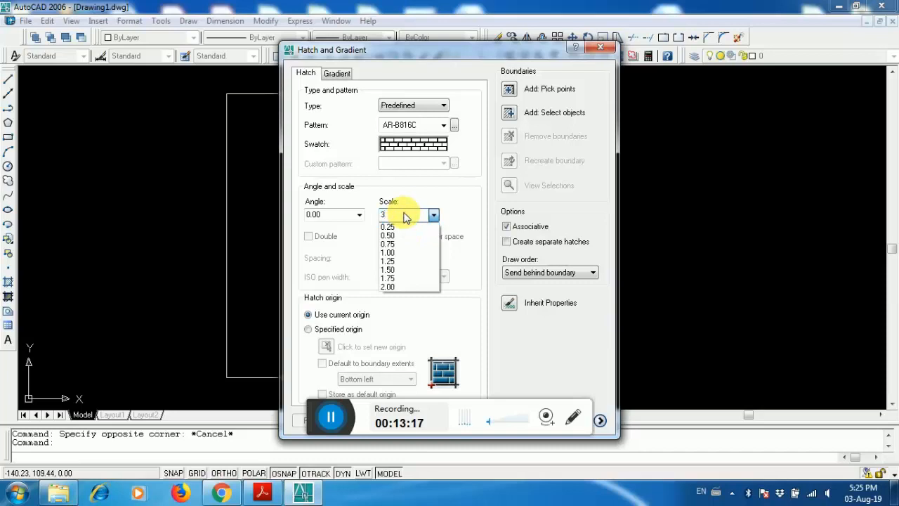
left_click(455, 195)
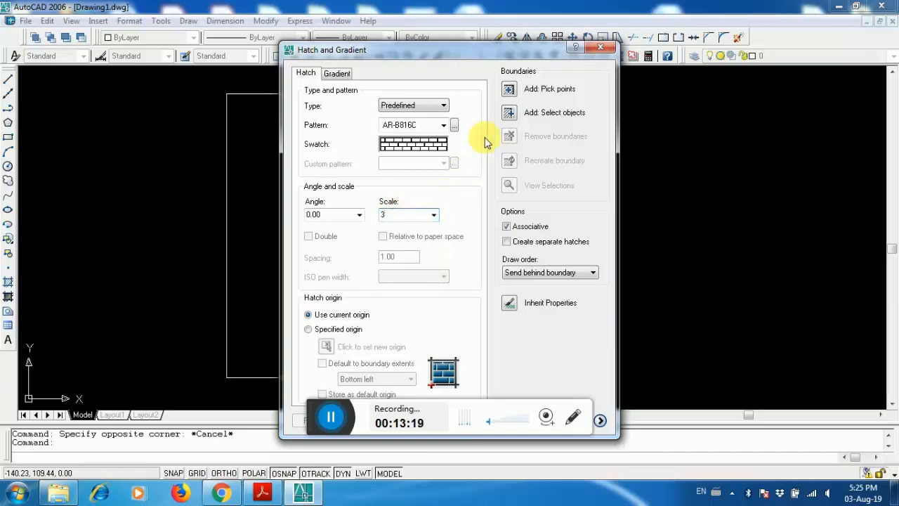
left_click(509, 90)
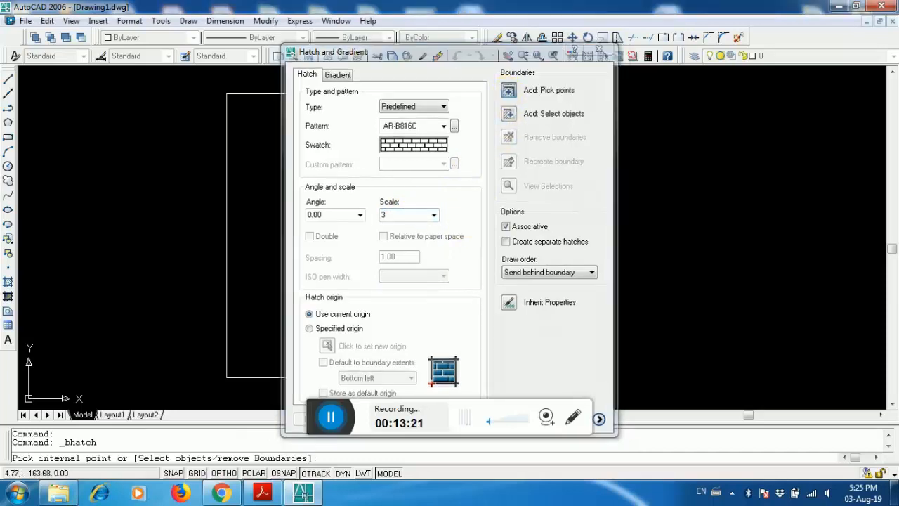
left_click(412, 144)
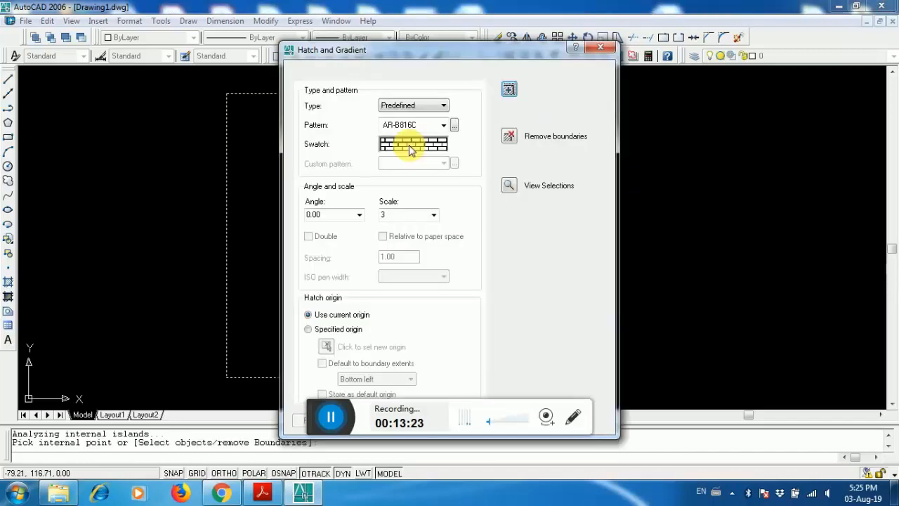
key("Return")
key("Return")
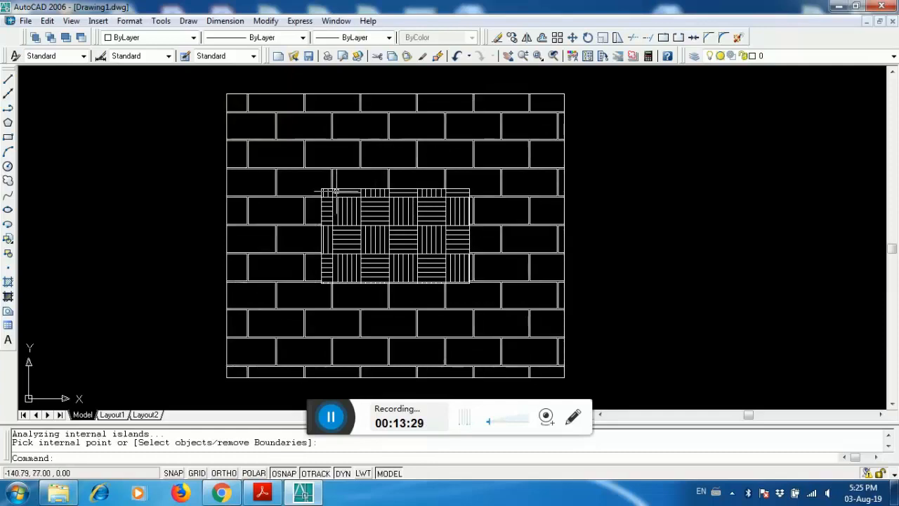
- Edit the outer brick hatch and set its scale to 4
double_click(415, 137)
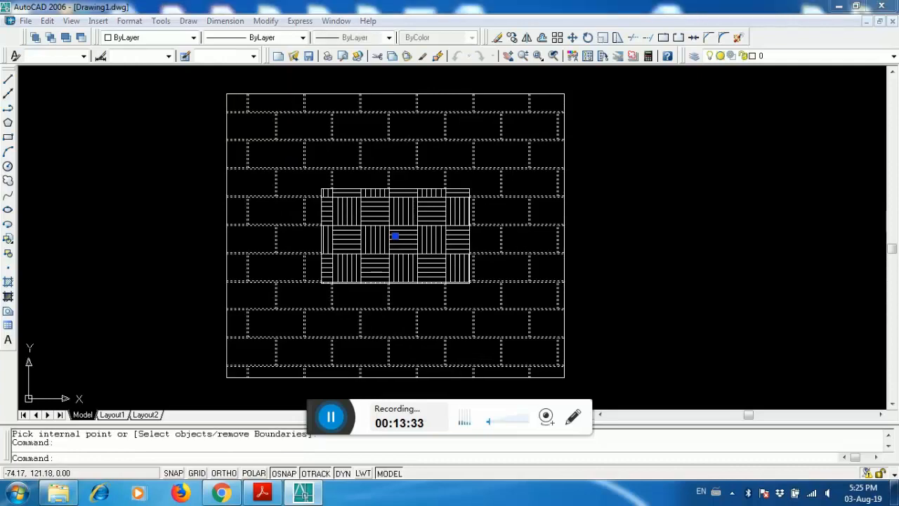
left_click(425, 146)
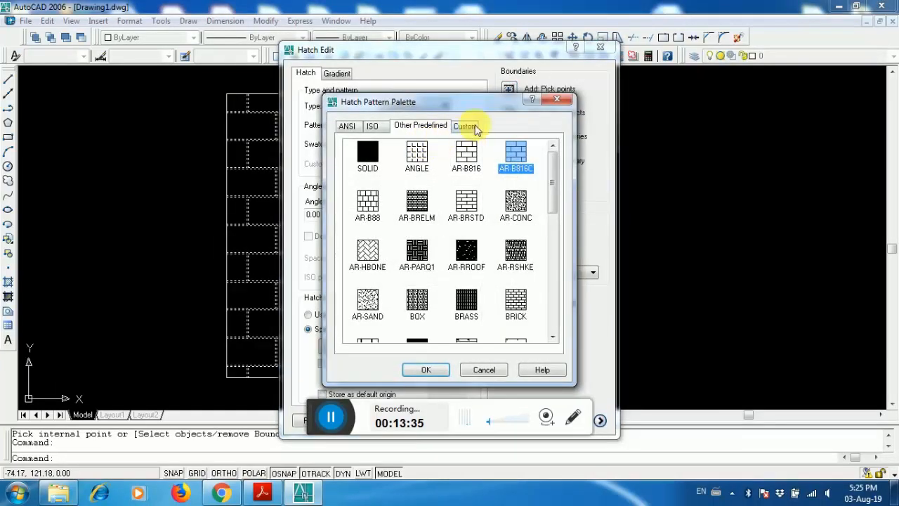
left_click(567, 99)
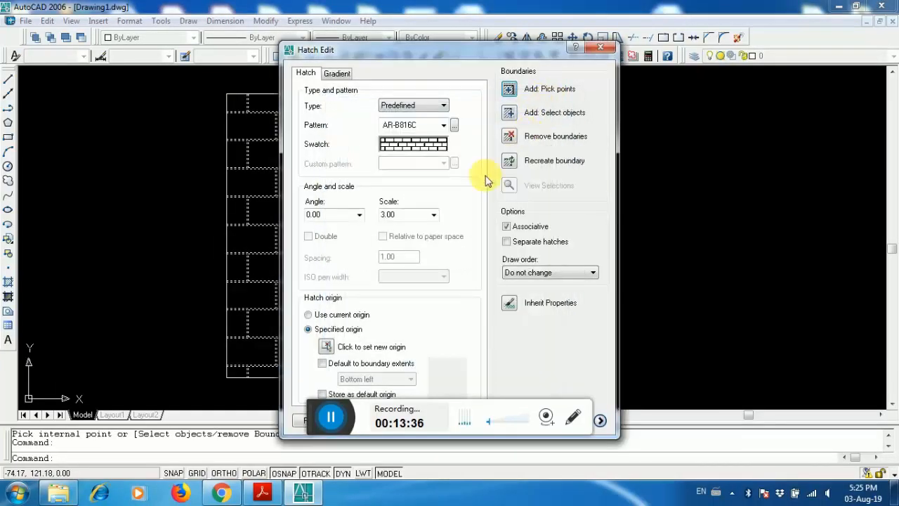
left_click(425, 148)
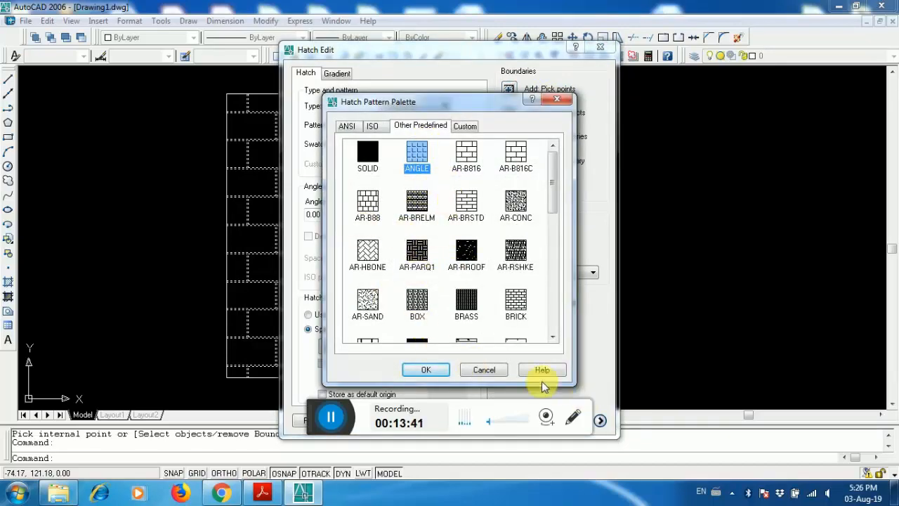
left_click(484, 370)
left_click(410, 215)
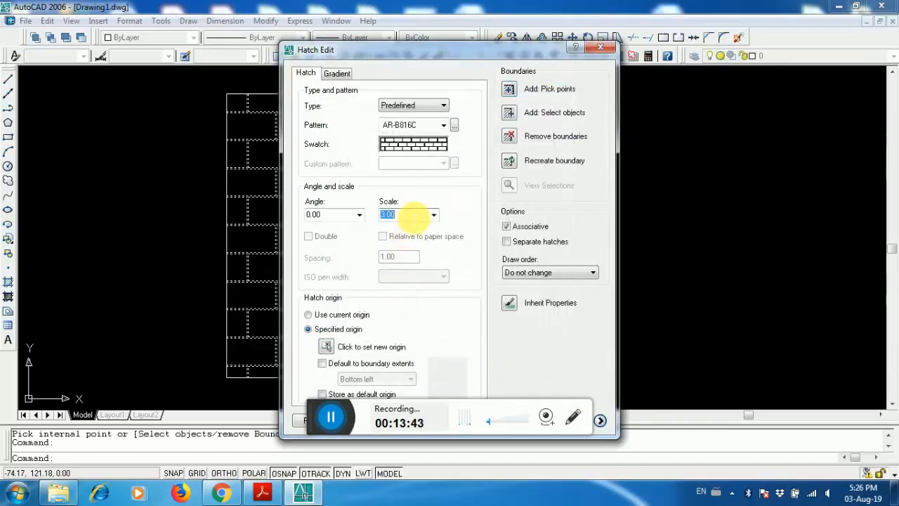
type("4")
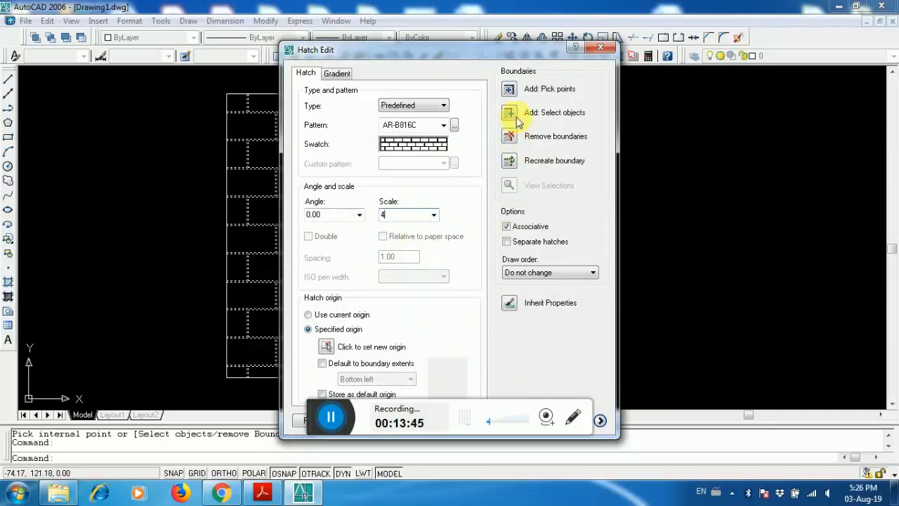
key("Return")
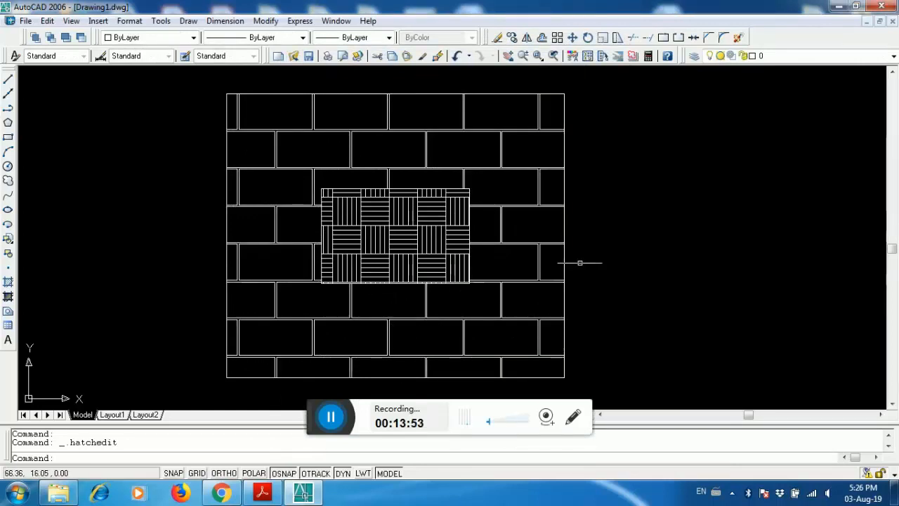
scroll(583, 261, "down", 3)
scroll(571, 249, "up", 2)
scroll(570, 242, "down", 2)
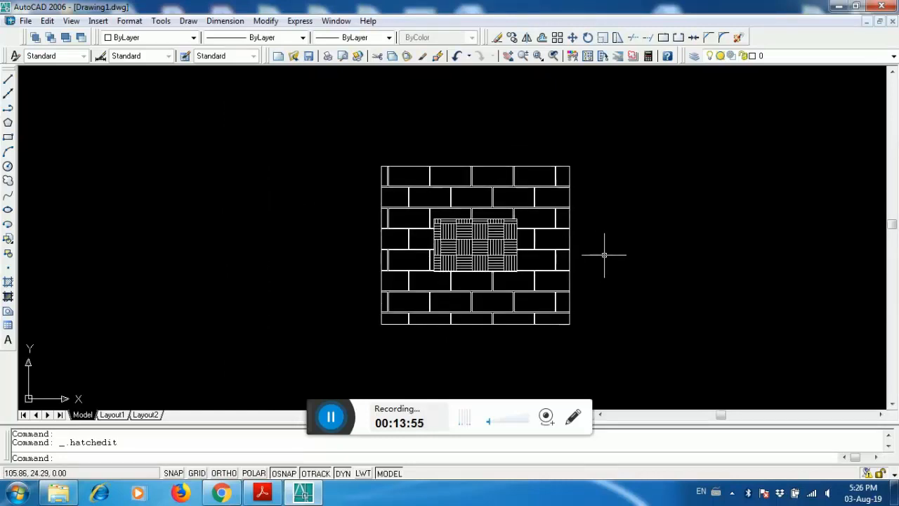